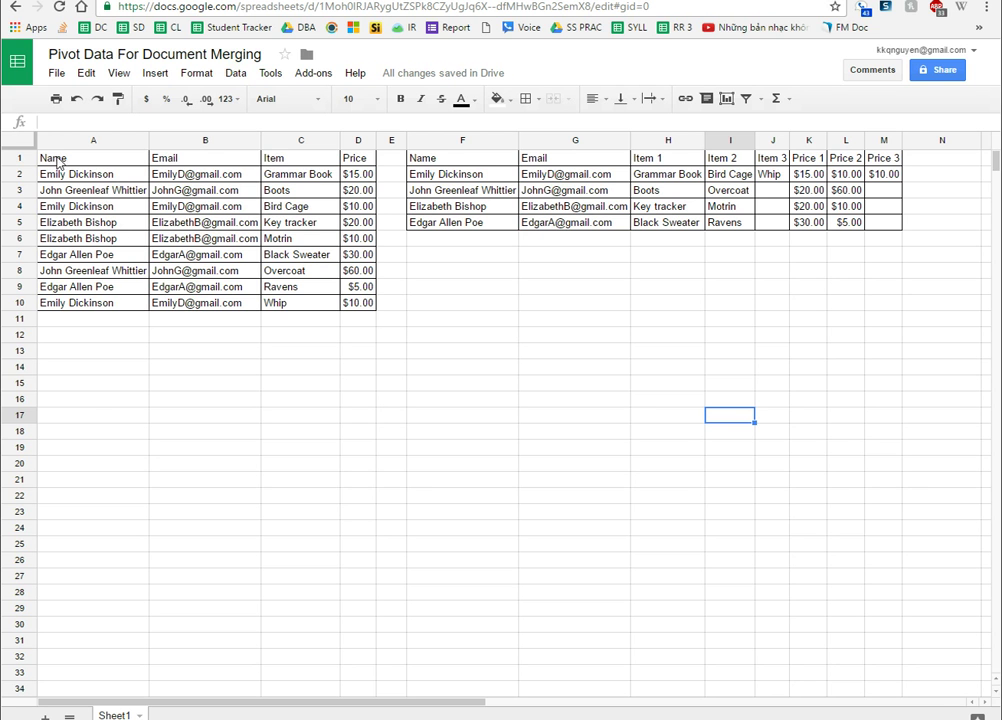
Compare the sales list in A1:D10 with the finished example table, then select F1:M5
left_click_drag(55, 160, 353, 309)
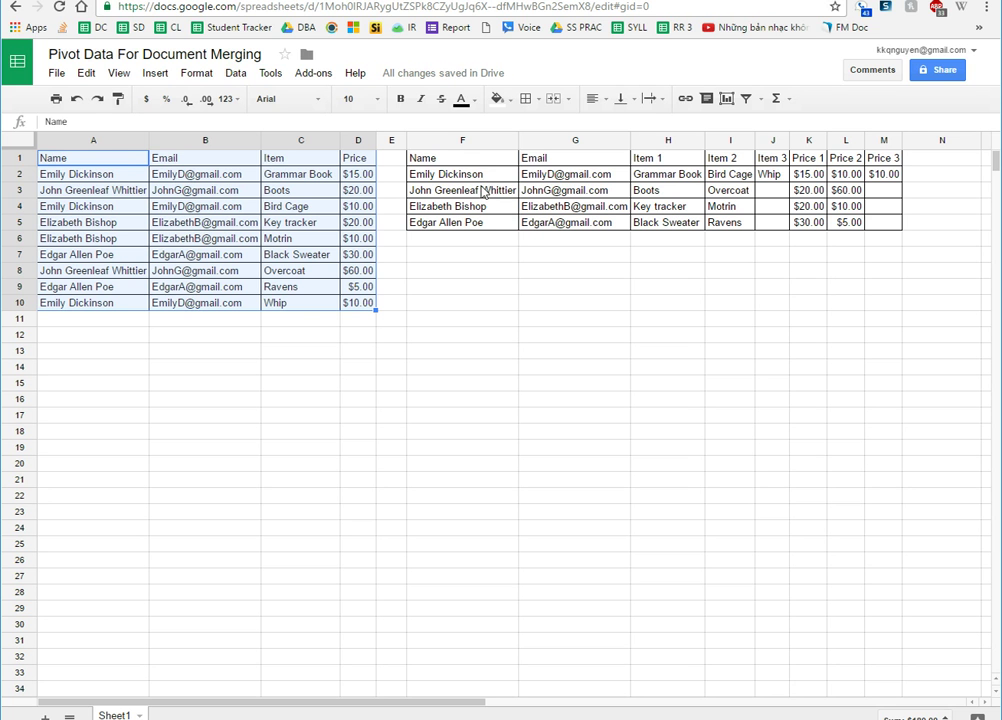
left_click_drag(450, 163, 876, 224)
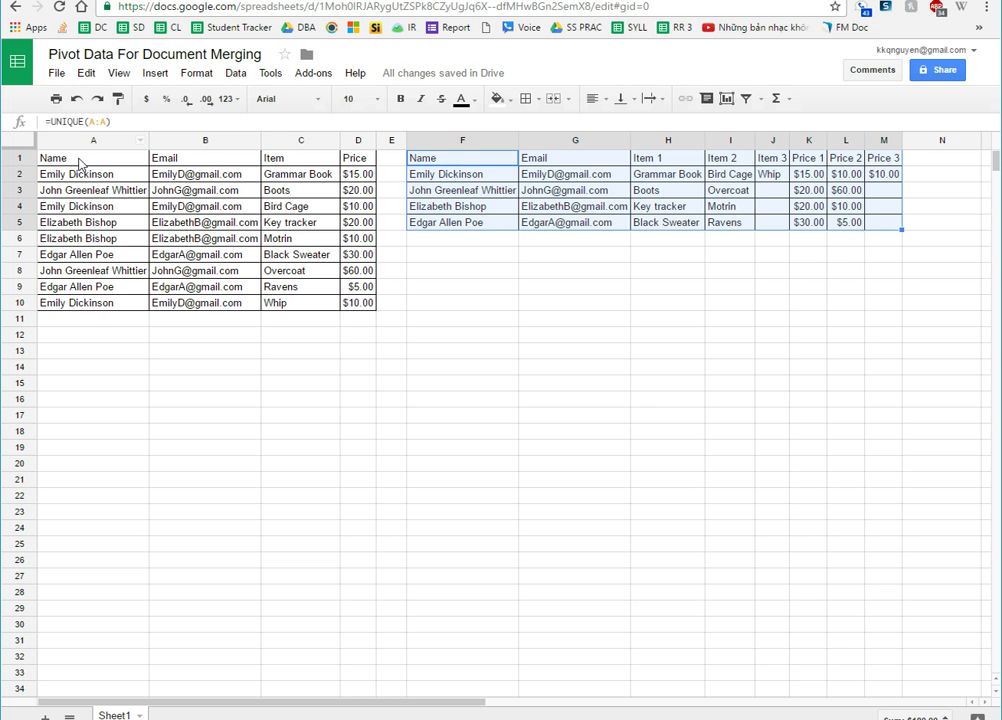
left_click_drag(80, 161, 360, 311)
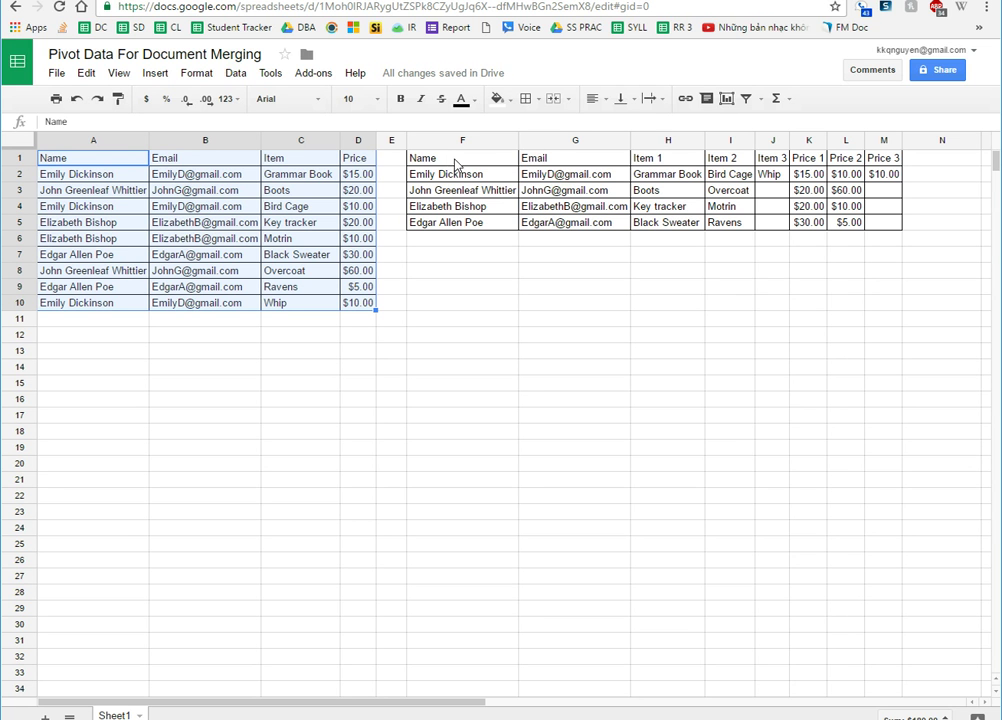
left_click_drag(452, 161, 872, 226)
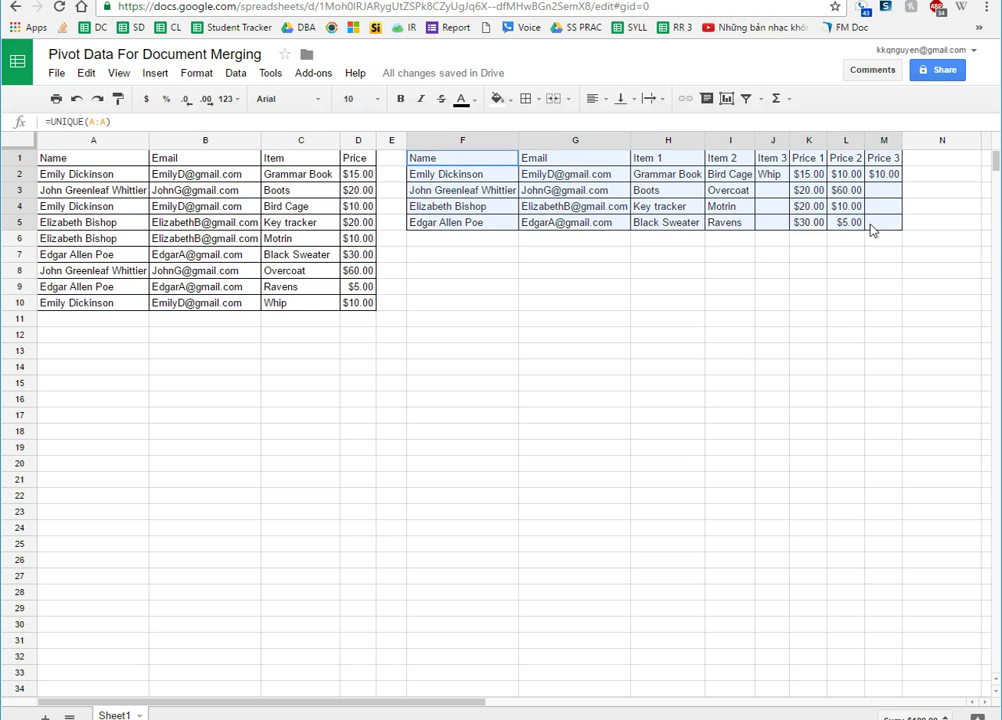
Clear the example table, then enter =UNIQUE(A:A) in F1 to list each buyer once
key("Delete")
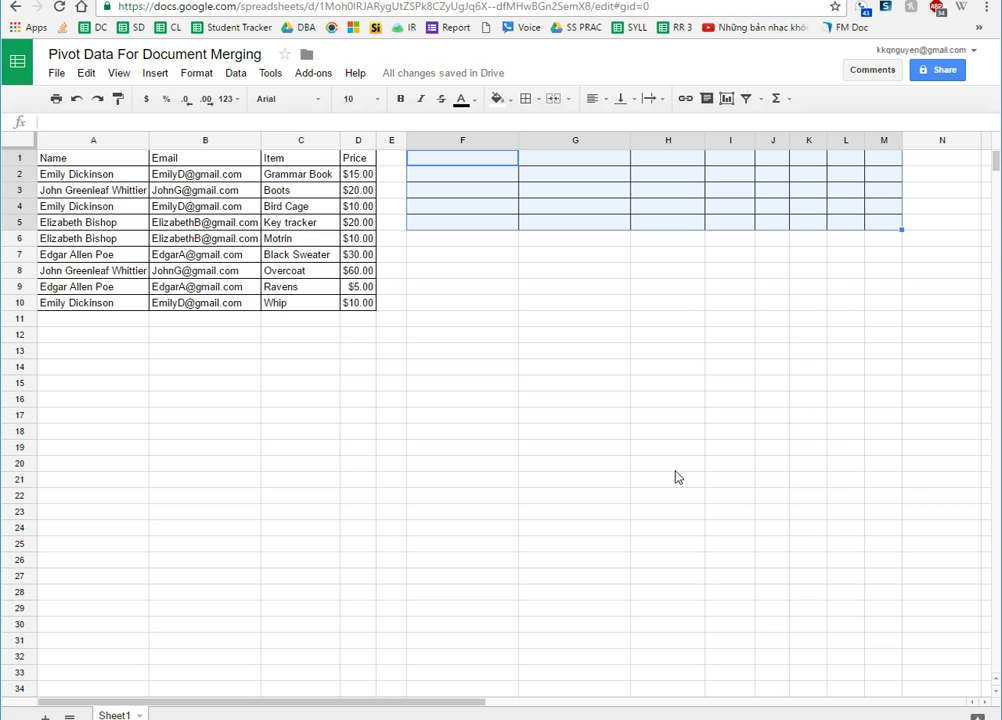
left_click(490, 334)
left_click(488, 160)
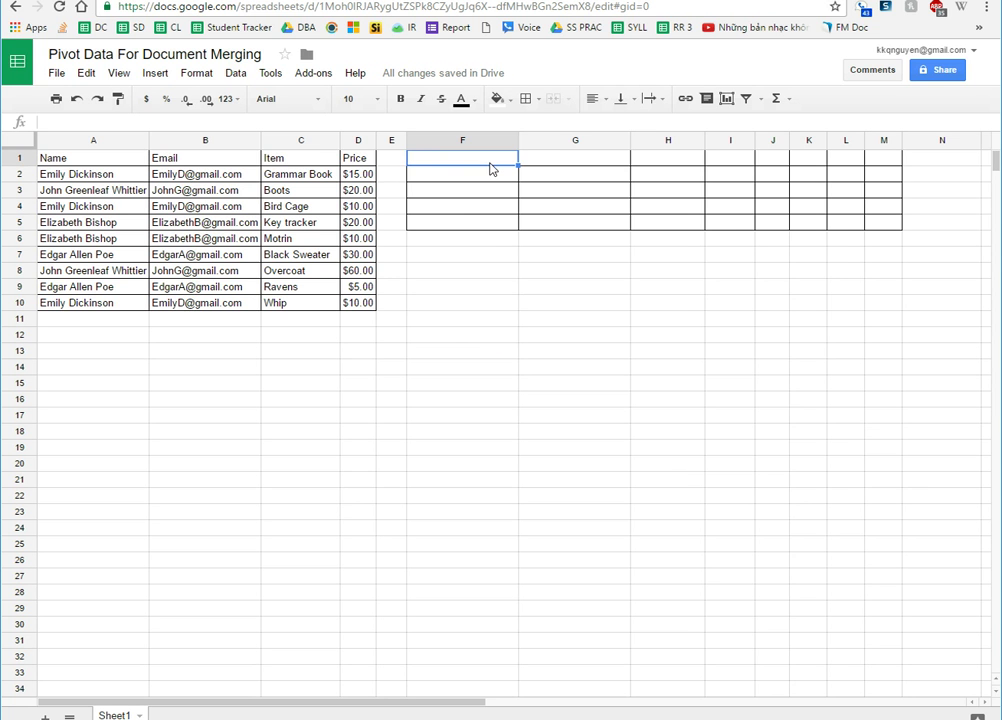
type("=")
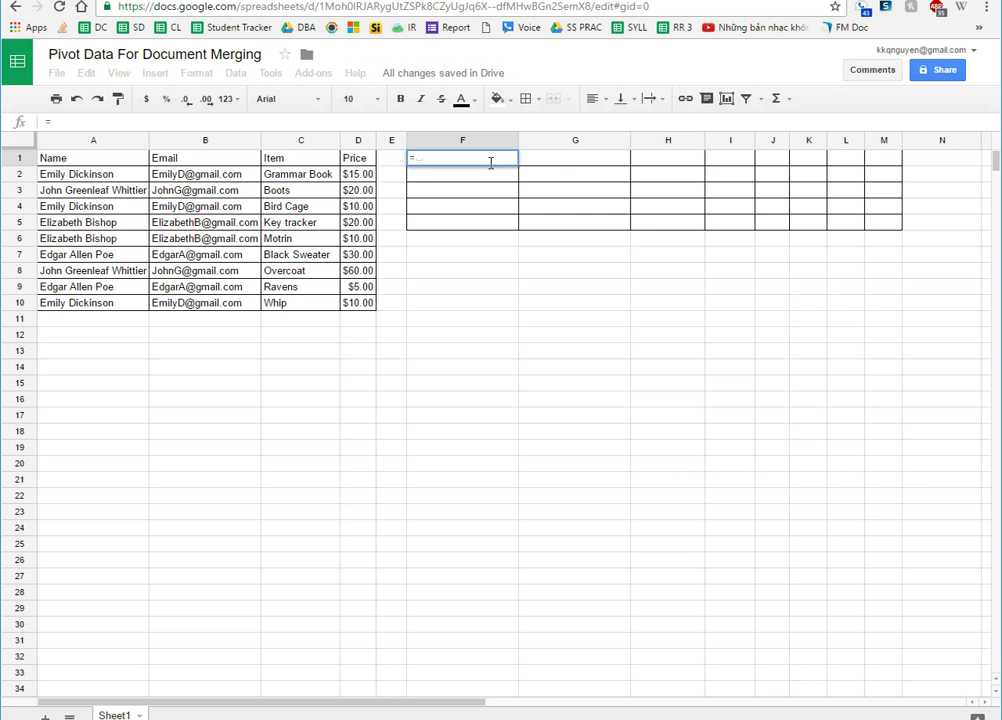
type("uniq")
key("Tab")
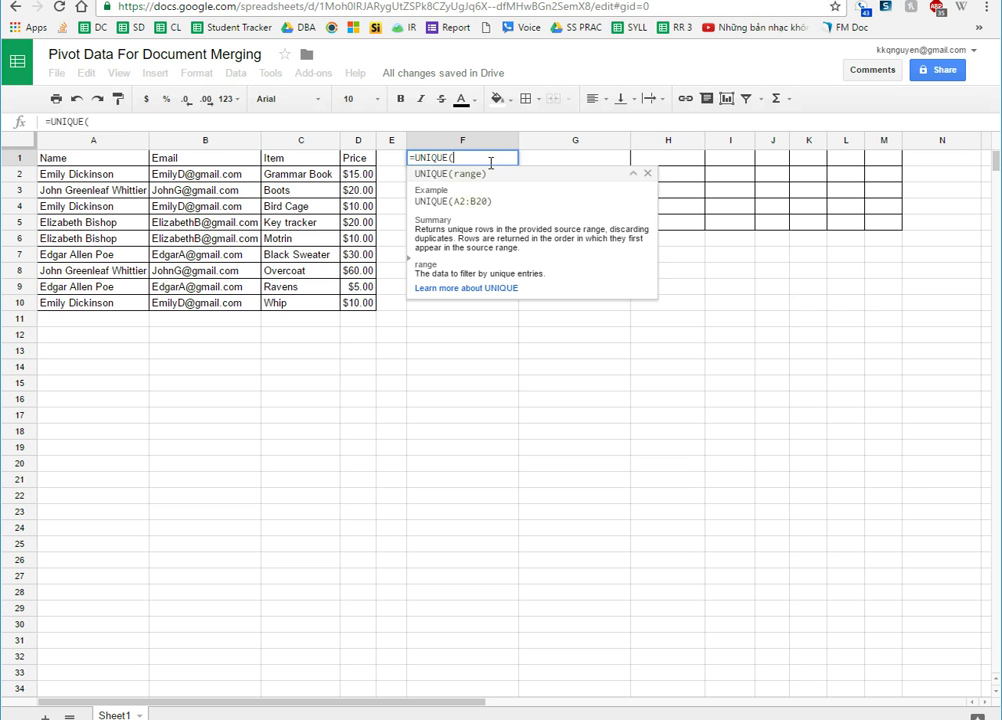
left_click(98, 145)
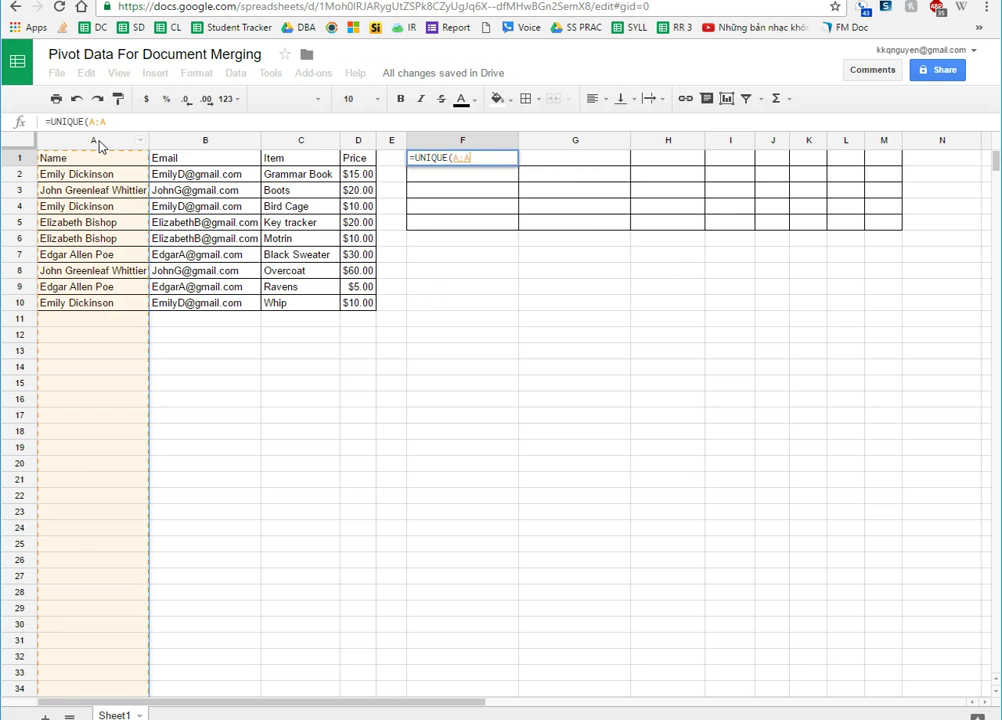
key("Return")
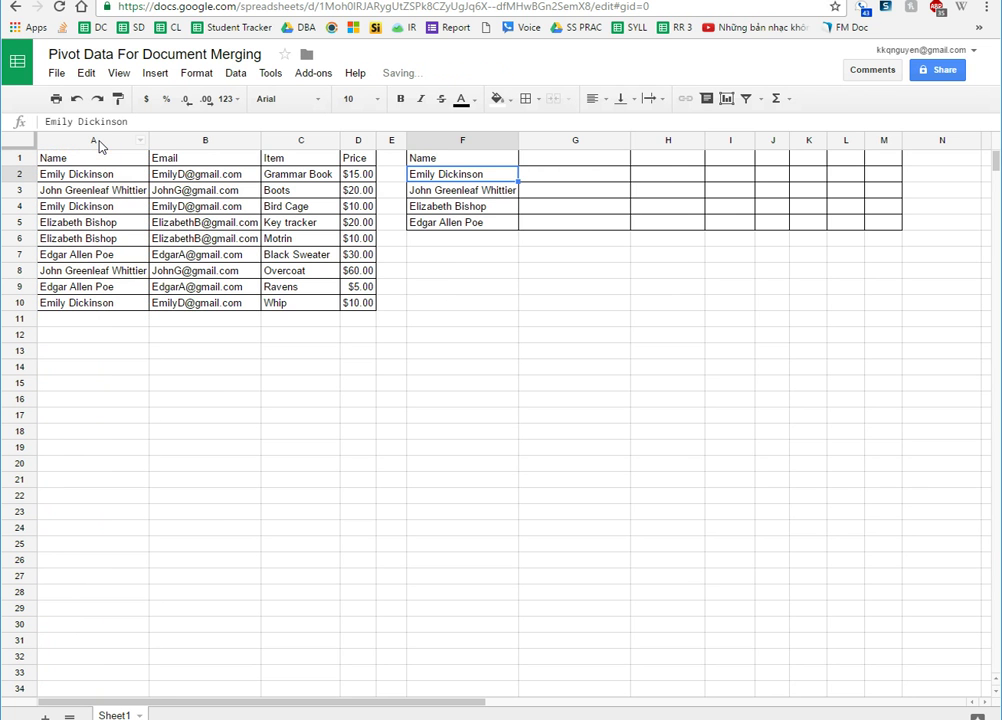
left_click(592, 164)
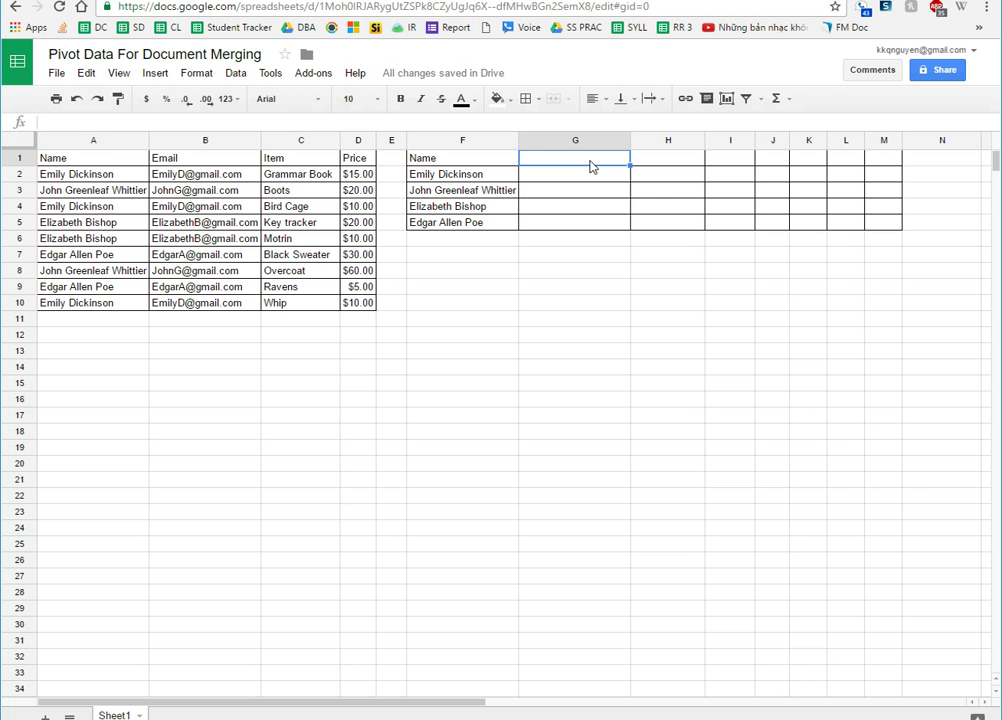
Enter an ArrayFormula VLOOKUP(F:F,A:B,2,0) in G1, correcting the range to A:B
type("=")
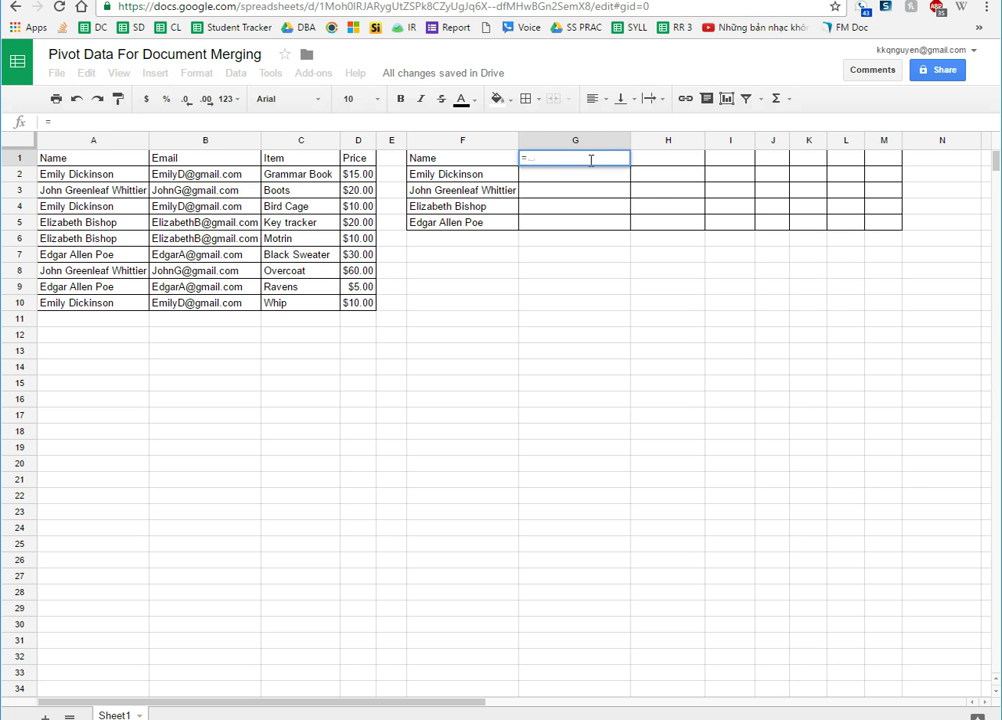
type("vlookup(")
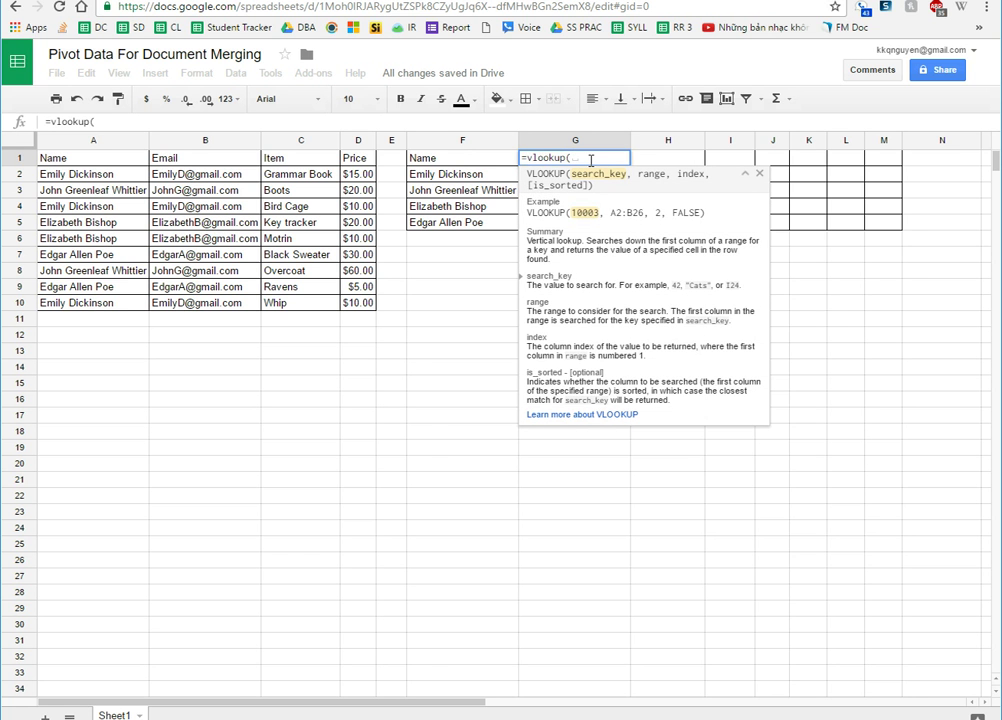
type("f:f")
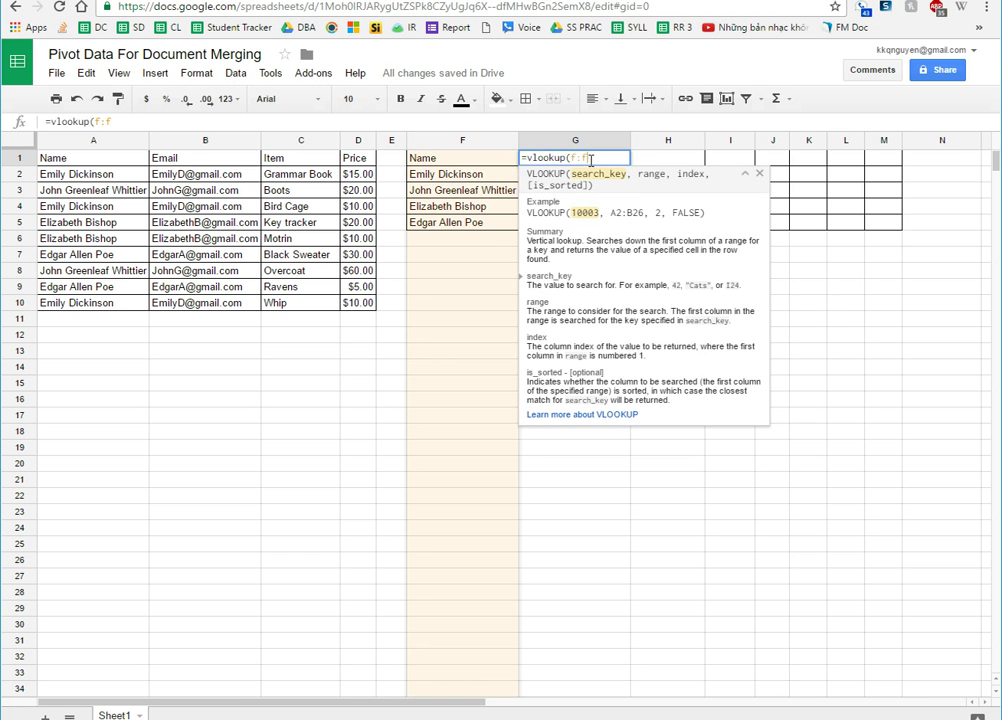
type(",b")
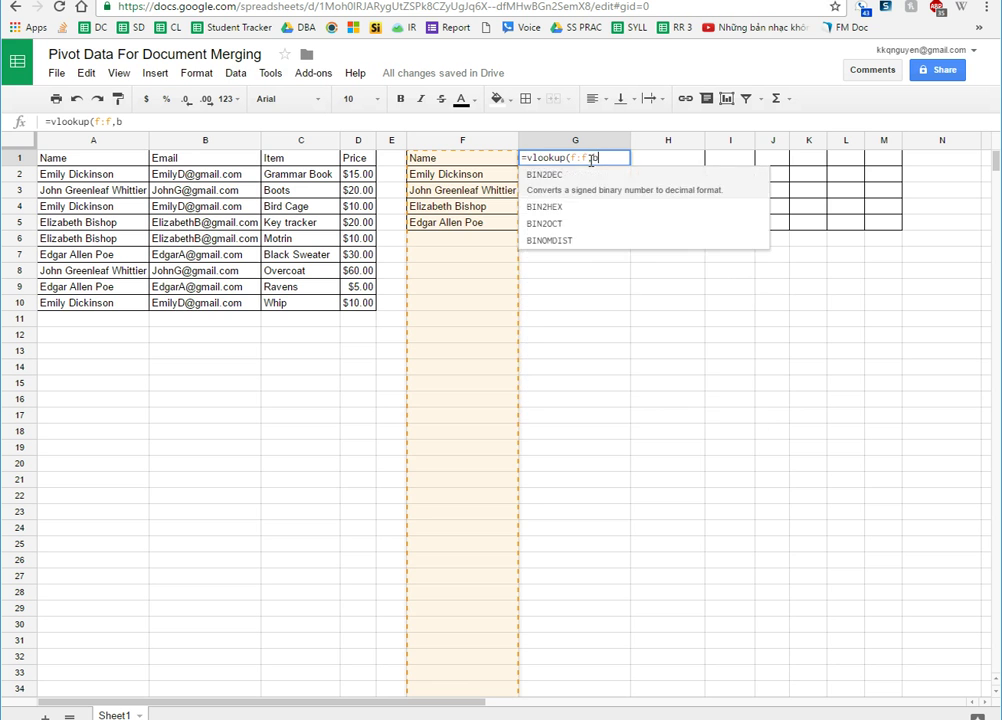
type(":b,2,0)")
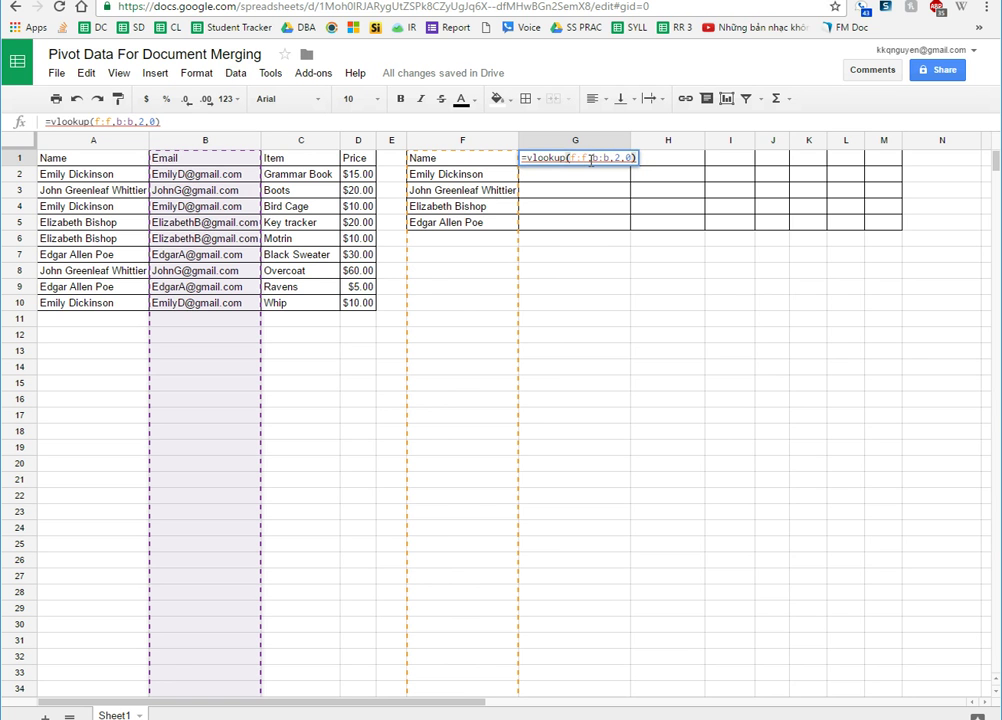
key("ctrl+shift+Return")
key("Return")
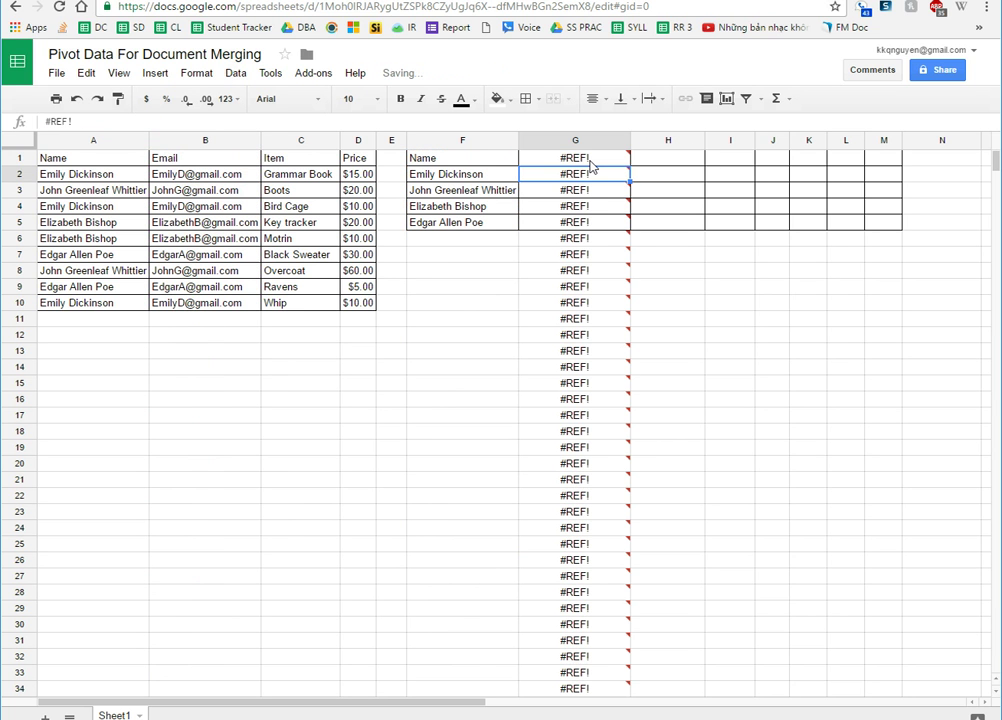
left_click(590, 160)
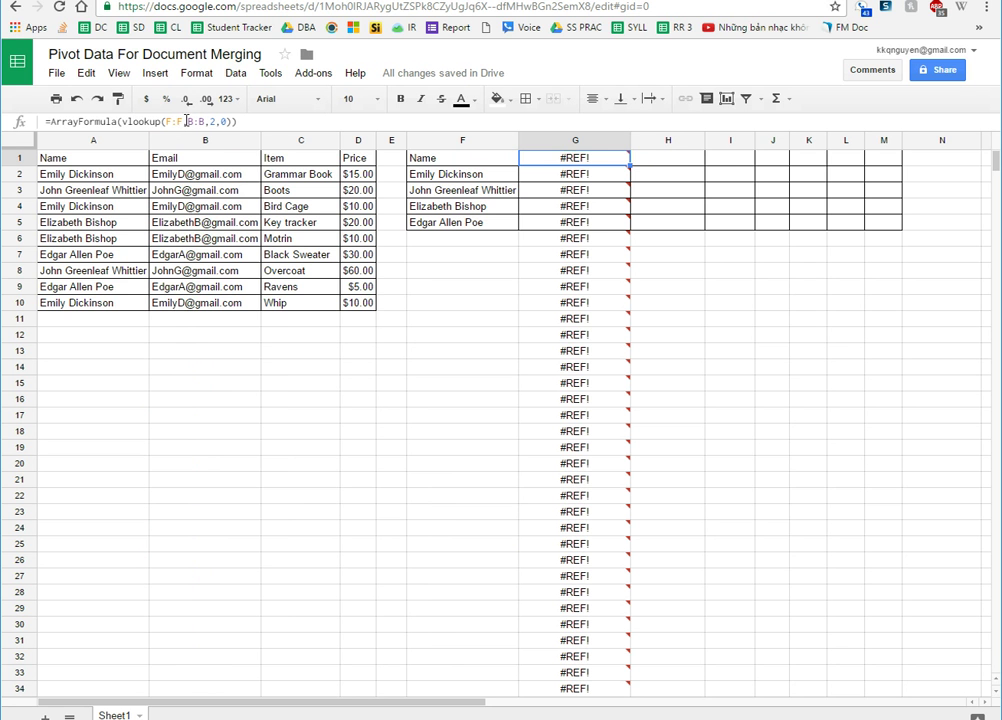
left_click(193, 121)
key("BackSpace")
type("A")
key("Return")
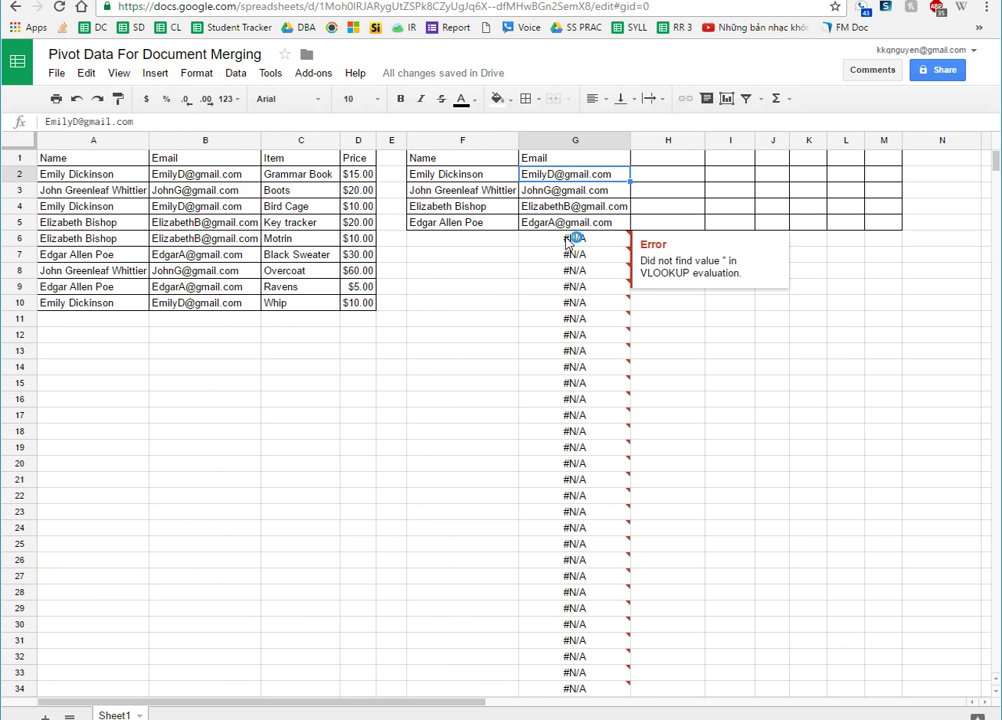
Wrap the G1 lookup in IFERROR(...,"") so #N/A rows show blank
left_click(566, 162)
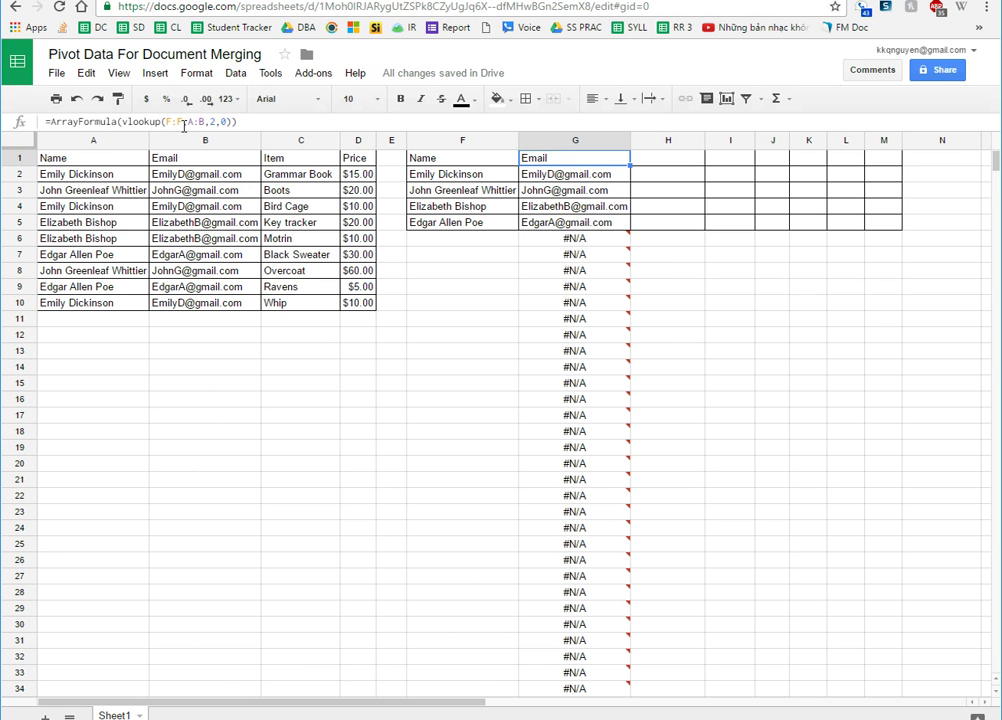
left_click(122, 121)
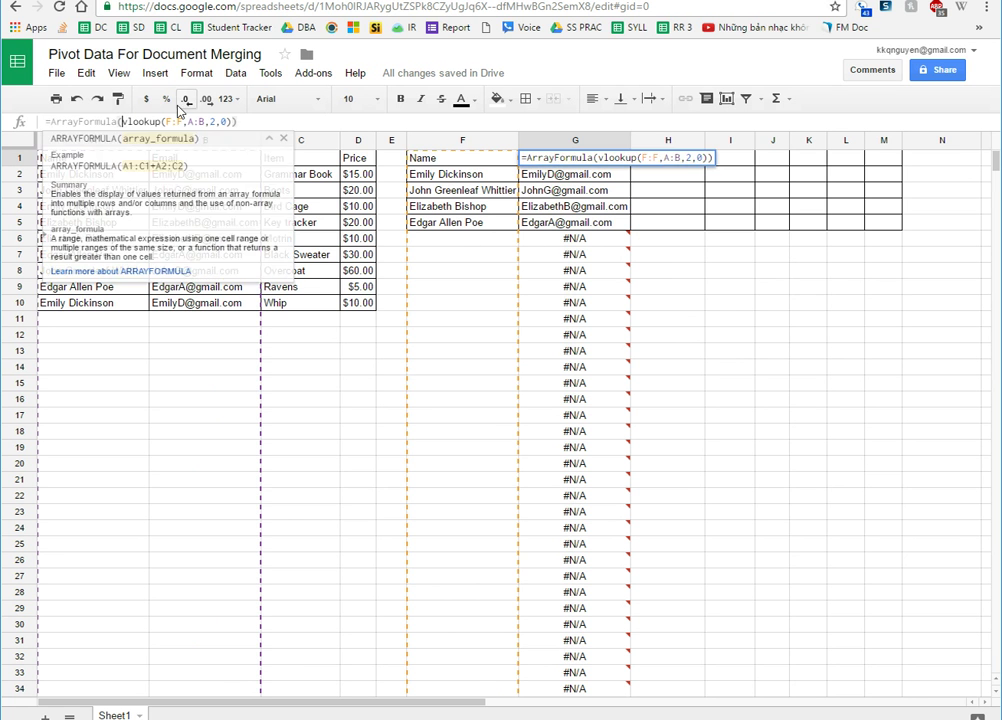
type("iferror(")
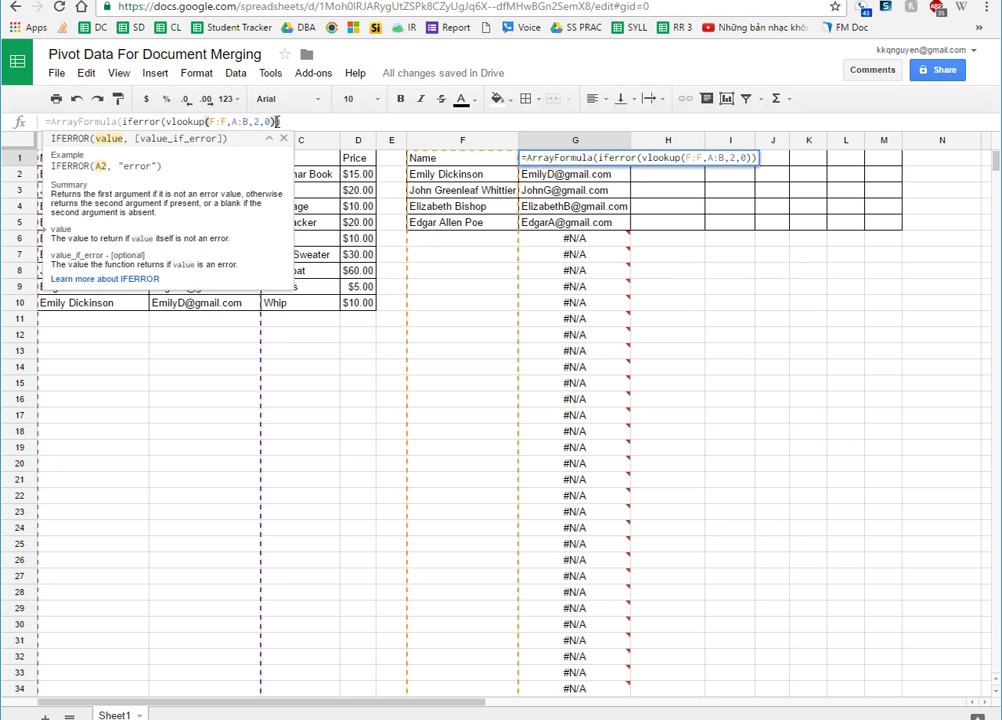
type(",\"\"")
key("Return")
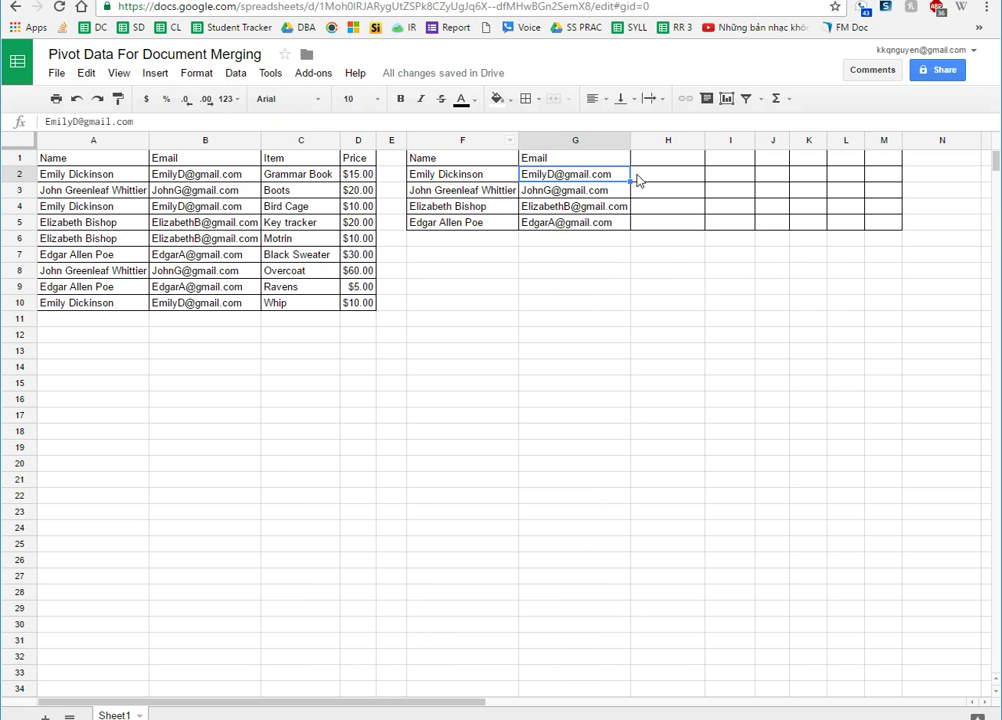
Review the first buyer's items Grammar Book, Bird Cage and Whip, then pick H2
left_click(668, 160)
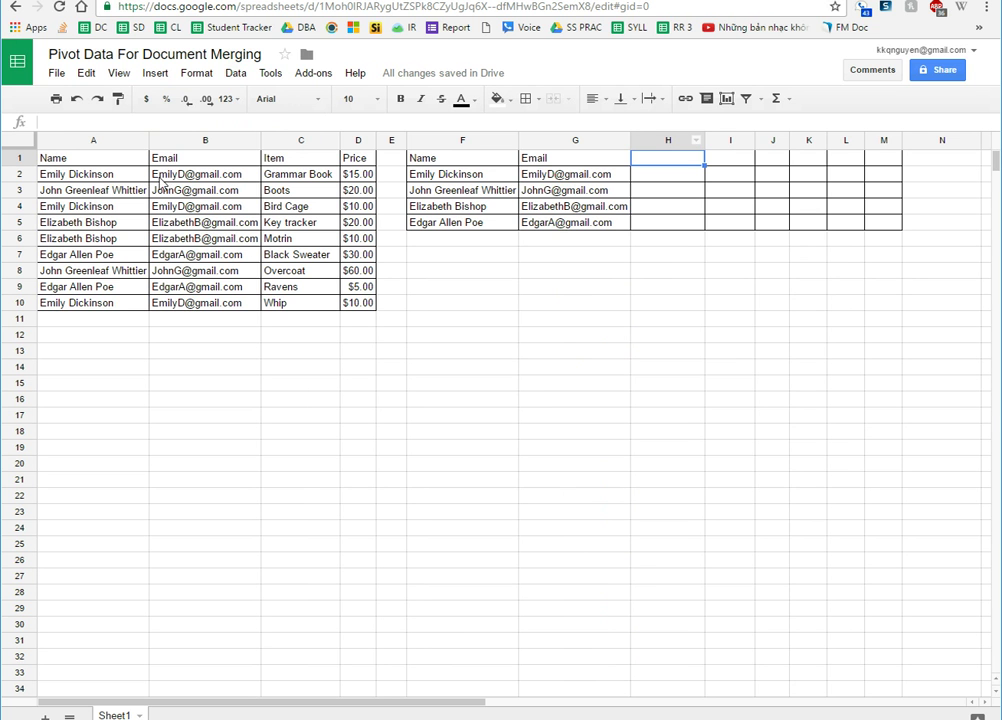
left_click(298, 176)
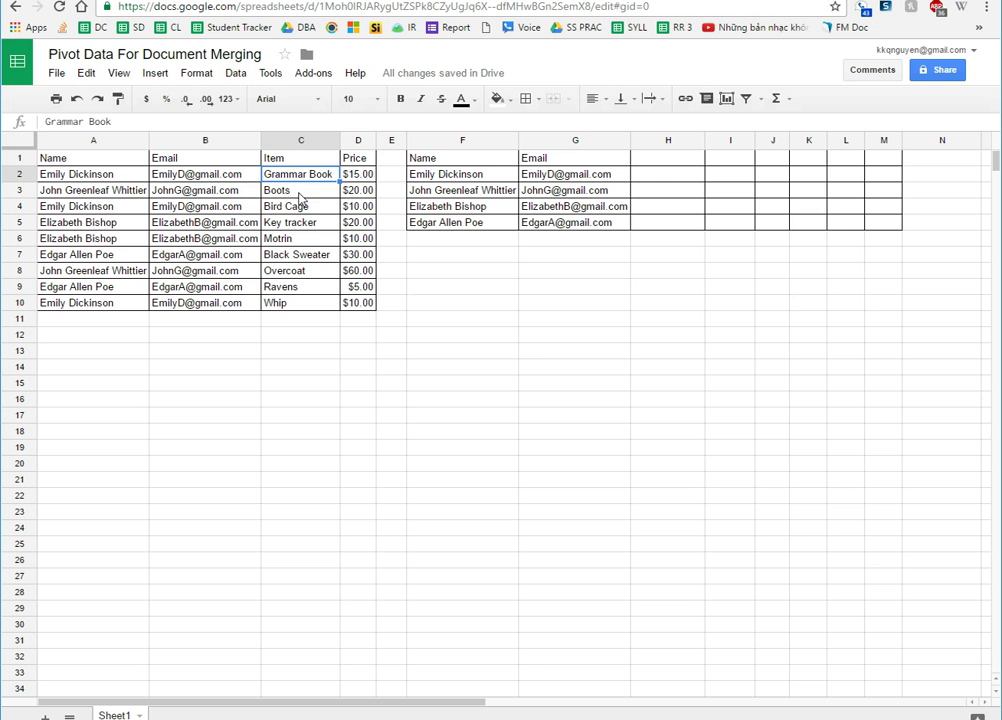
left_click(311, 216)
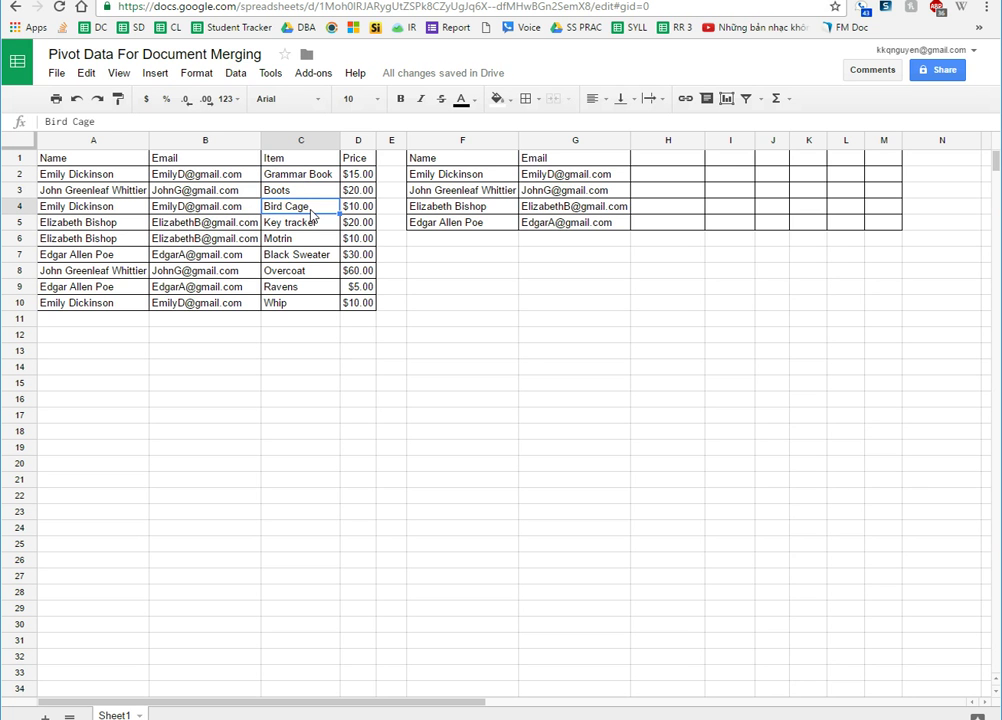
left_click(290, 305)
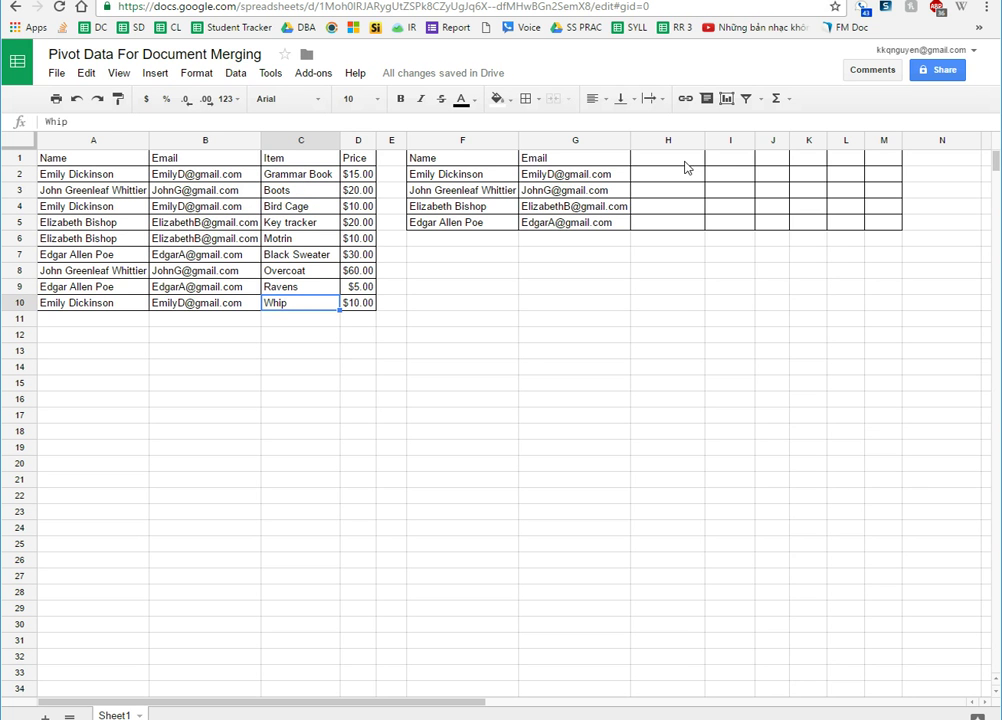
left_click(686, 162)
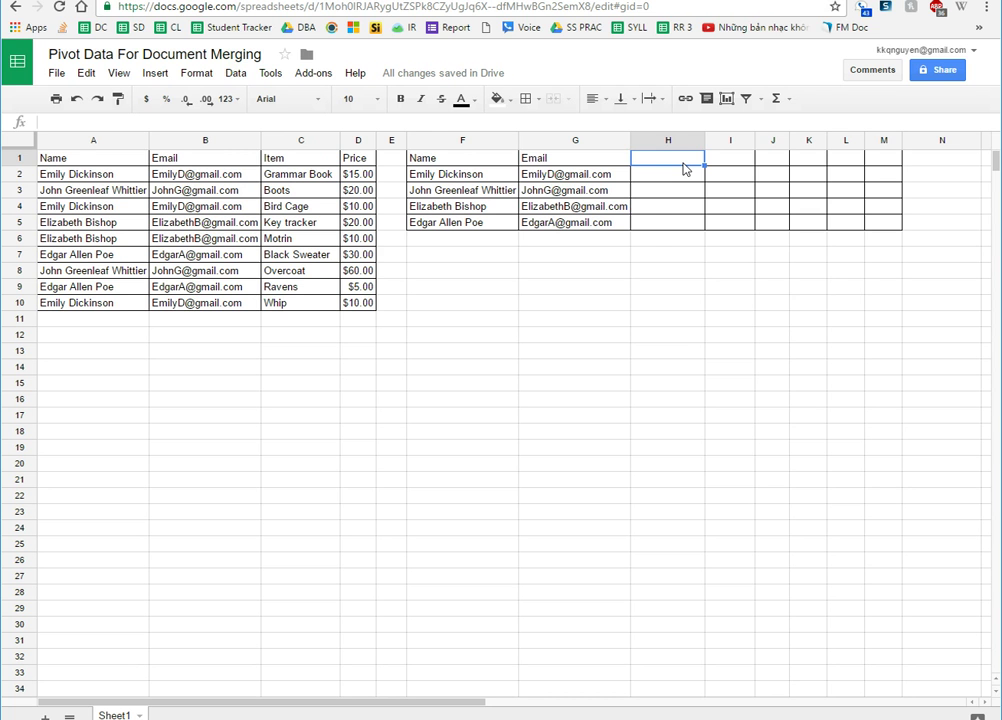
left_click(684, 168)
Enter =filter(C2:C,A2:A=F2) in H2 and check it against the source list
type("=filter(")
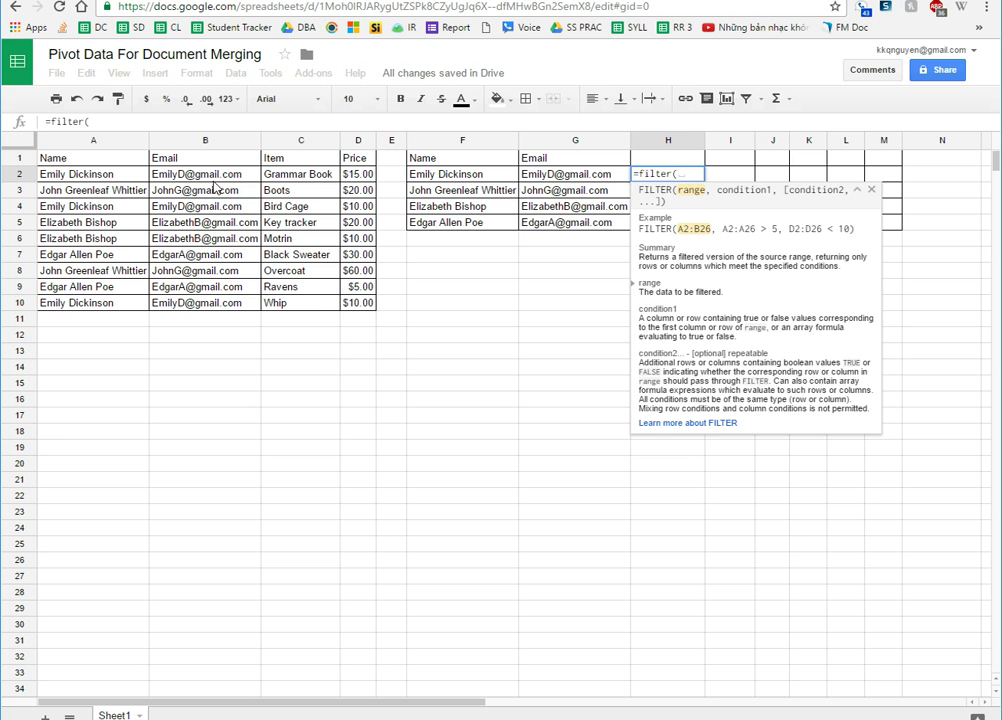
left_click_drag(325, 178, 313, 296)
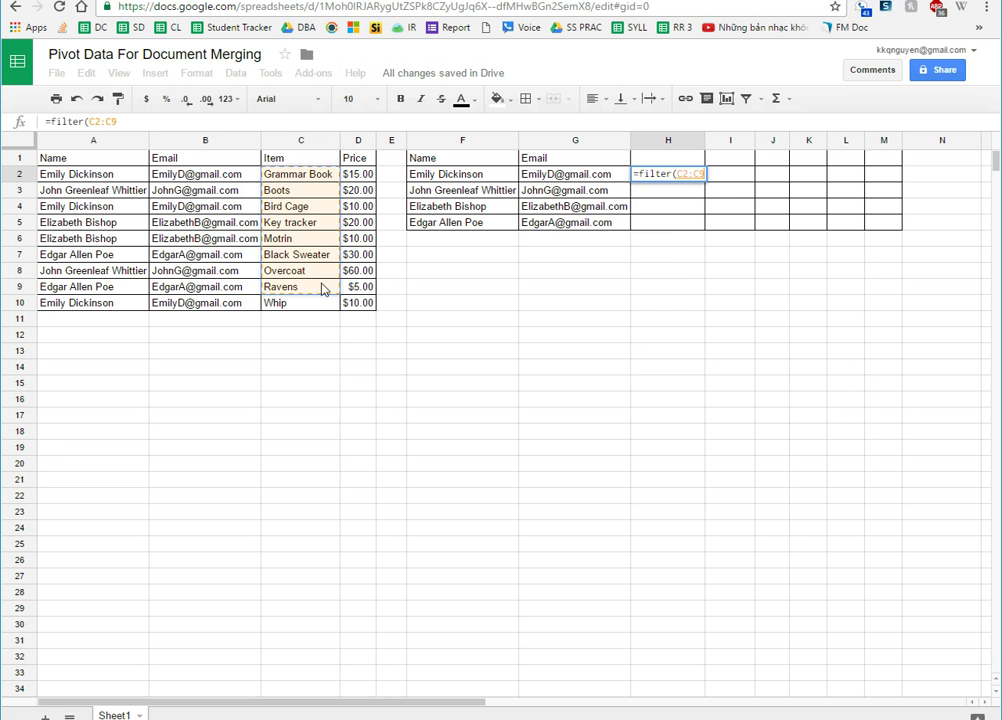
key("BackSpace")
key("BackSpace")
key("BackSpace")
key("BackSpace")
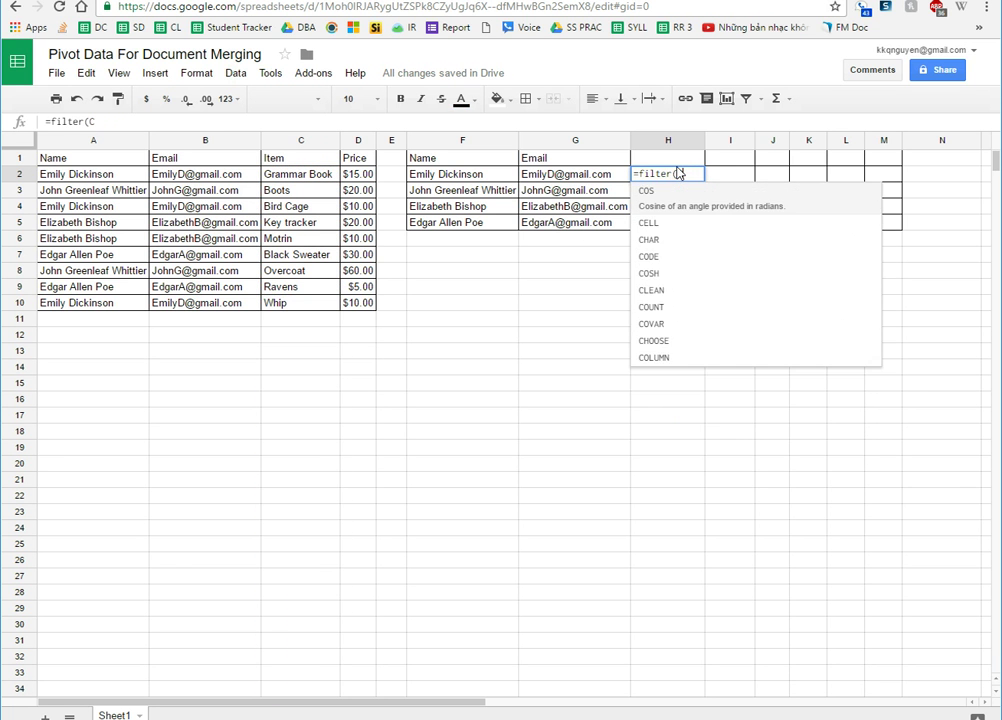
type(":")
key("BackSpace")
type("2:C,")
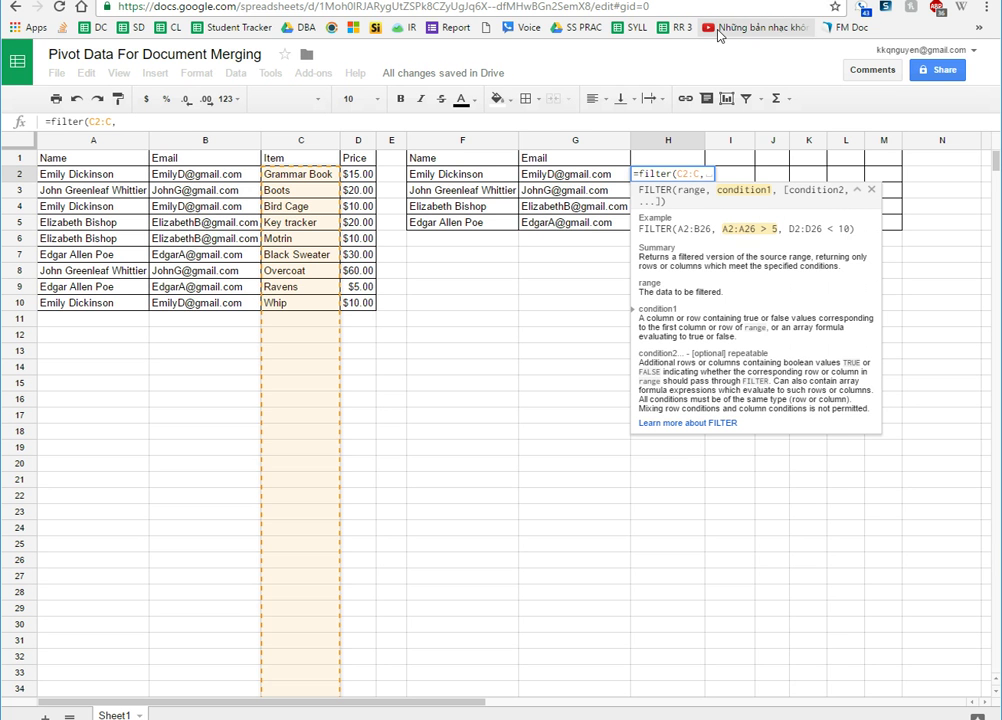
type("A2:A")
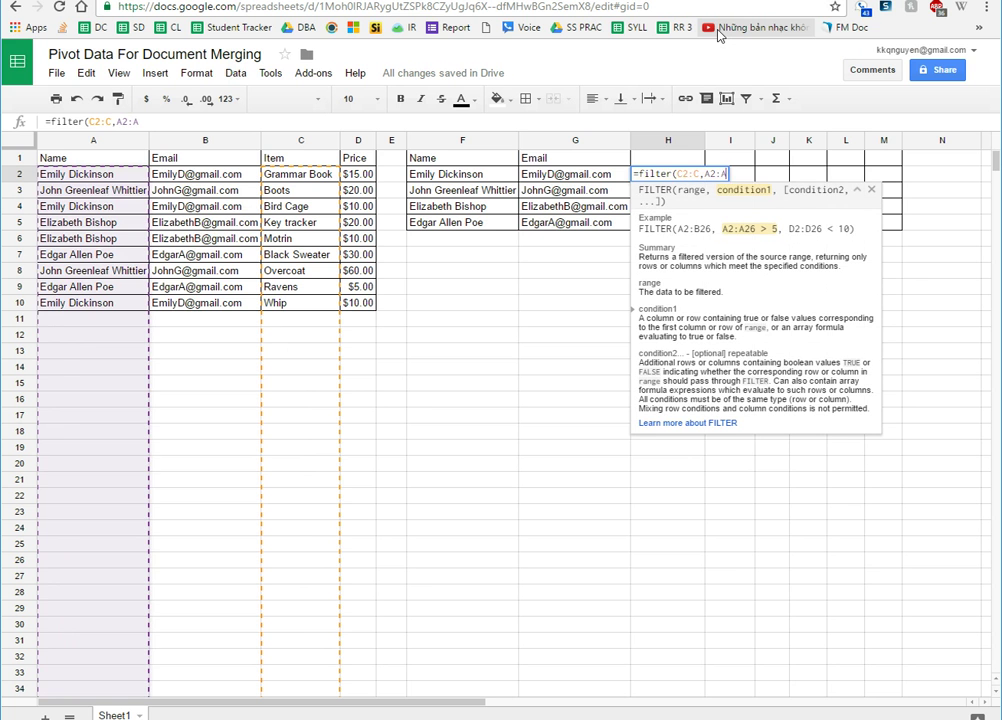
type("=")
left_click(482, 177)
key("Return")
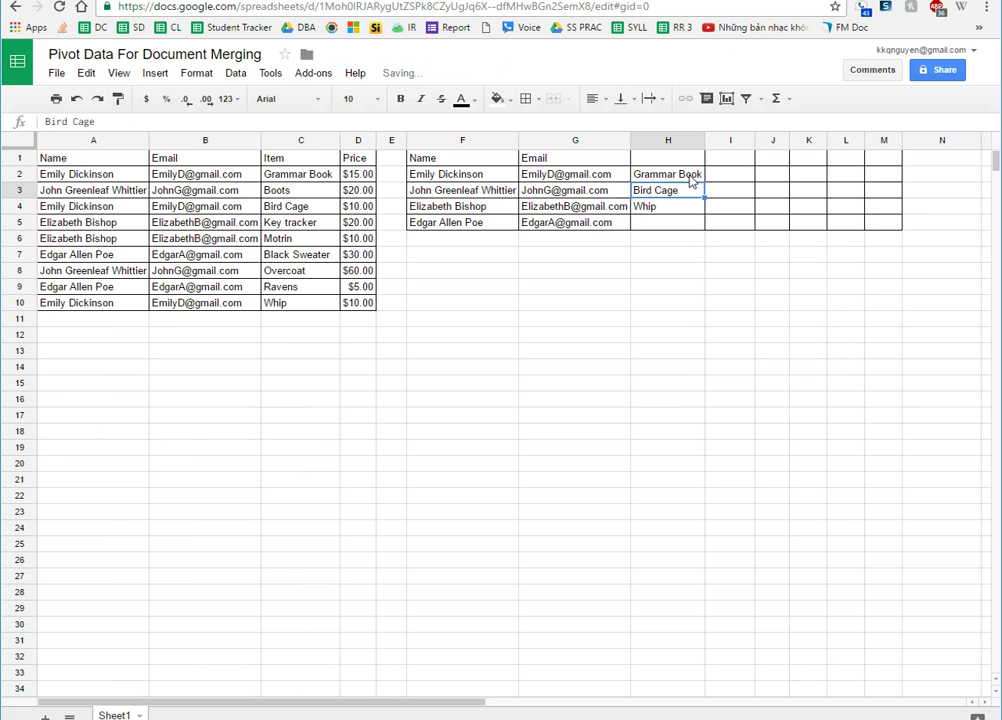
left_click(690, 178)
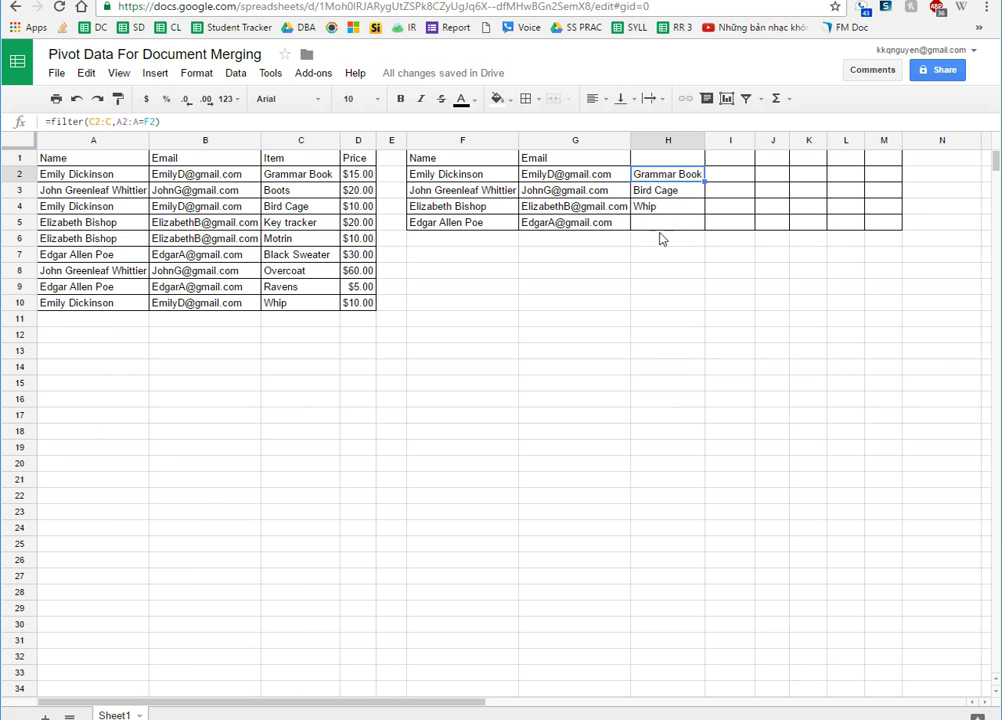
left_click(312, 176)
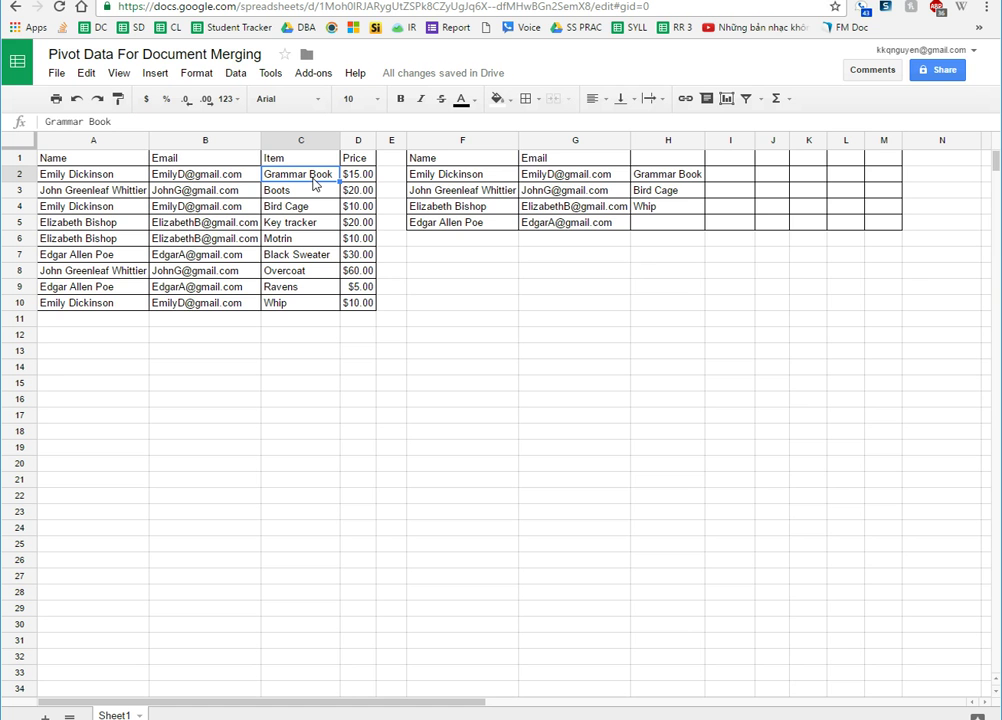
Wrap H2's formula in TRANSPOSE and fill it down to H5
left_click(676, 178)
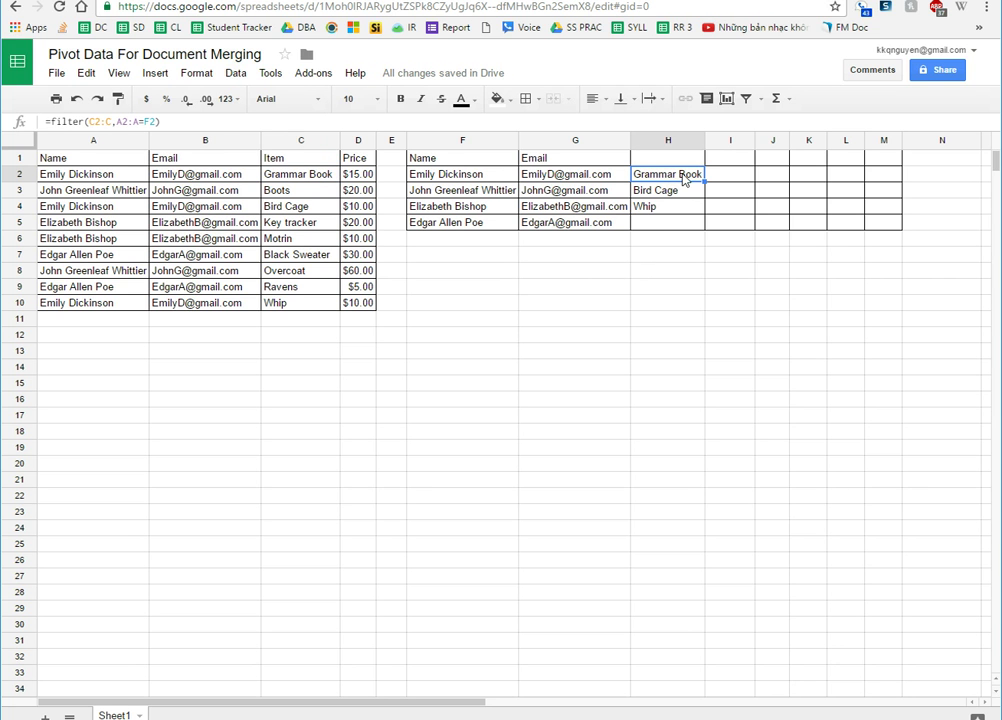
left_click(50, 121)
type("tr")
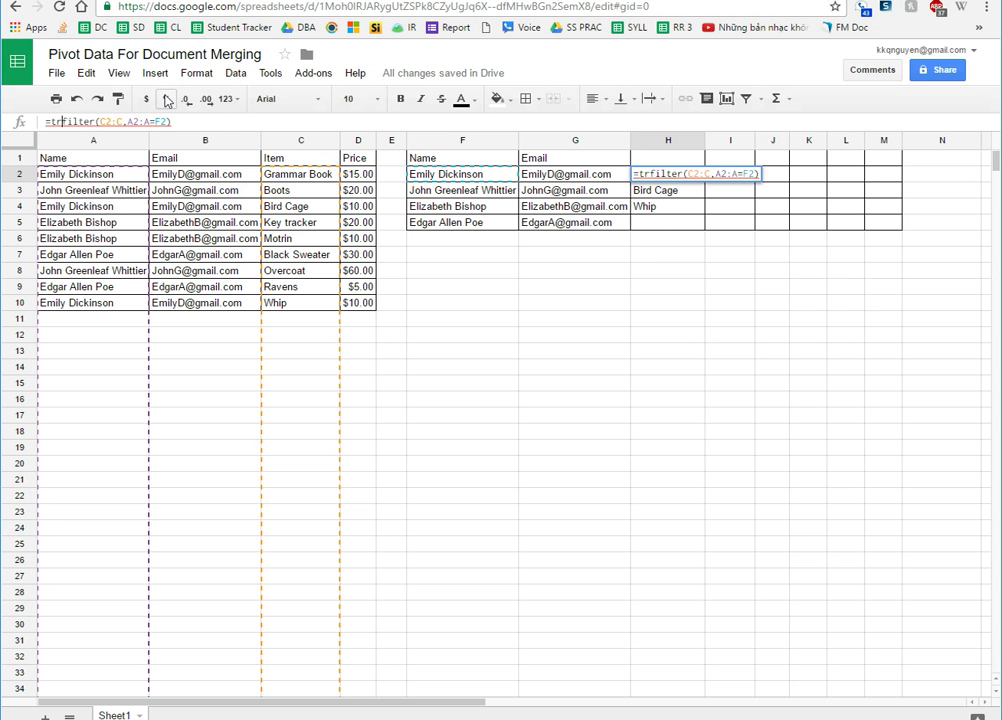
type("ans")
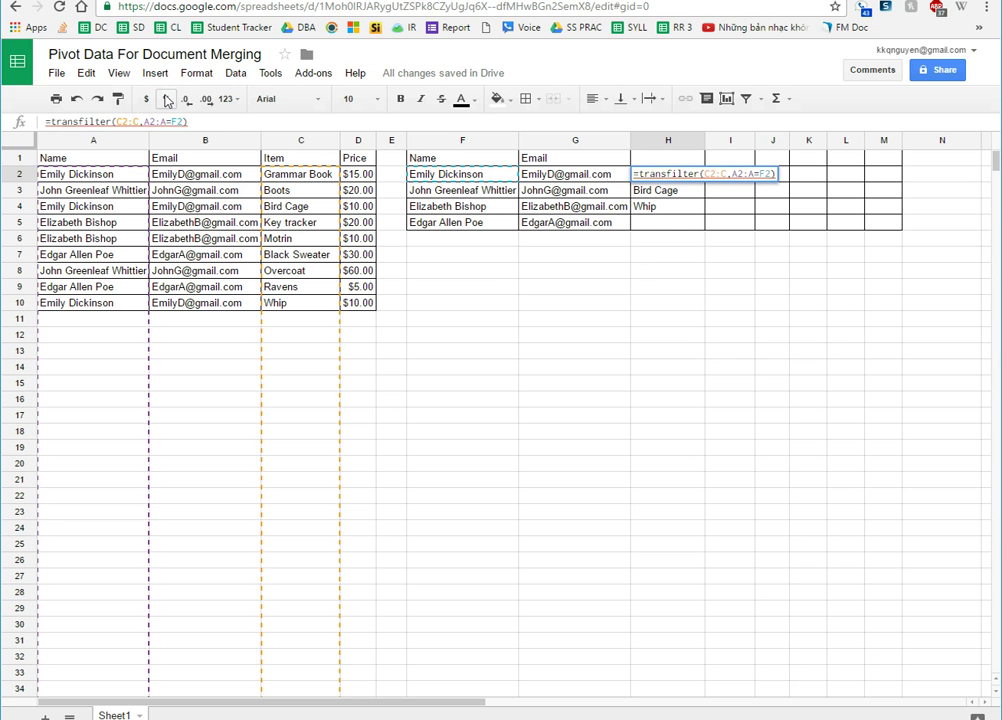
type("pose(")
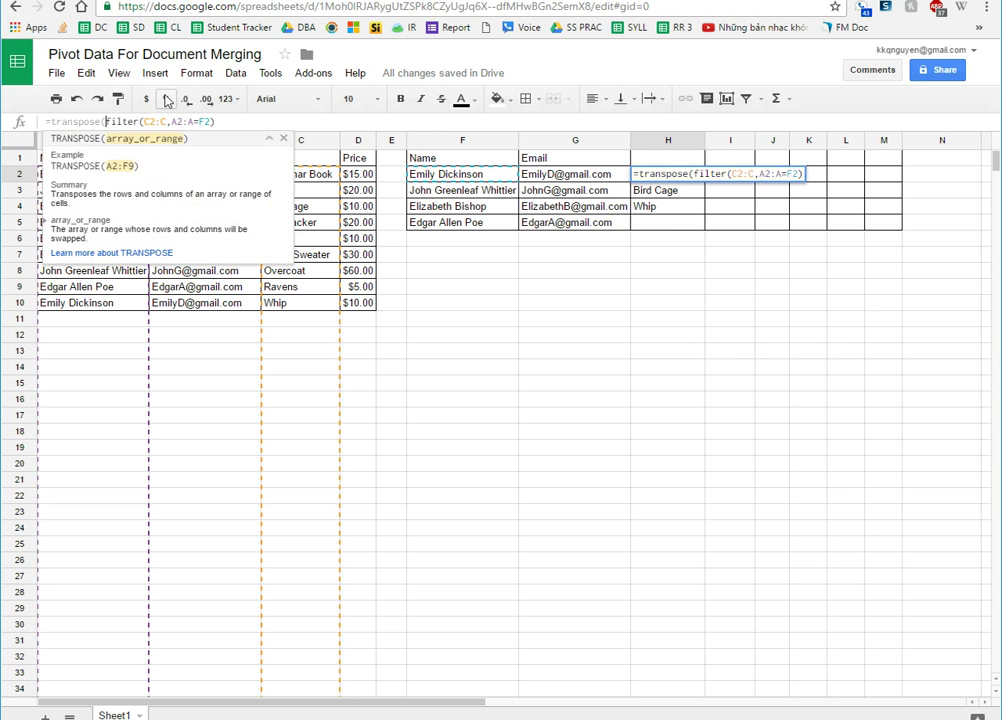
left_click(260, 124)
type(")")
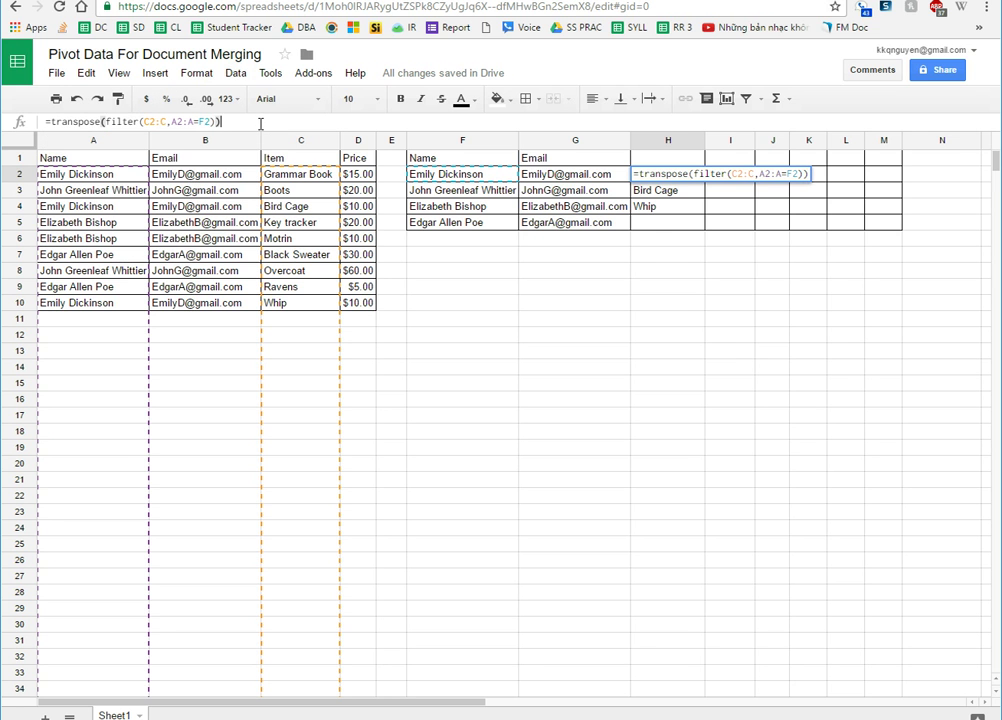
key("Return")
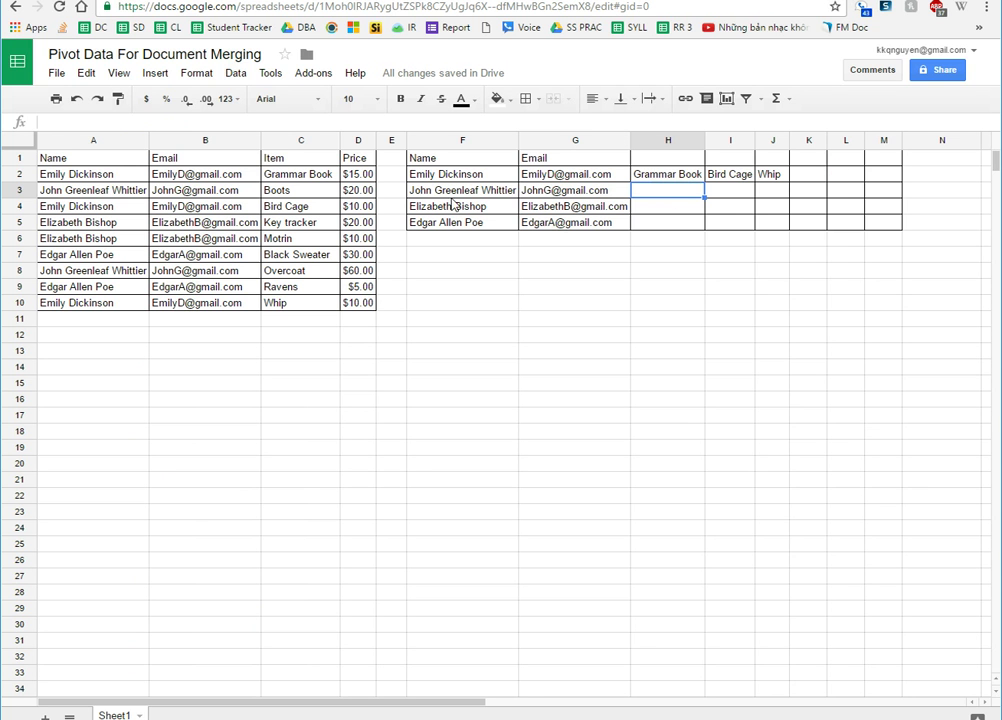
left_click(689, 172)
left_click_drag(703, 182, 693, 228)
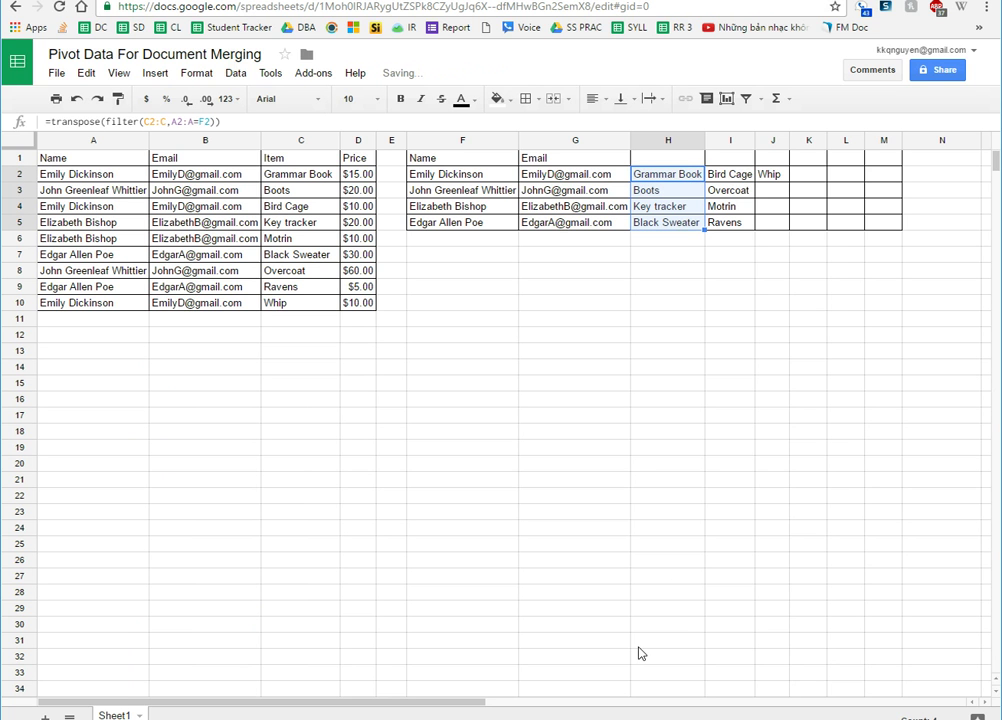
Add the headers Item 1, Item 2 and Item 3 across H1:J1
left_click(687, 162)
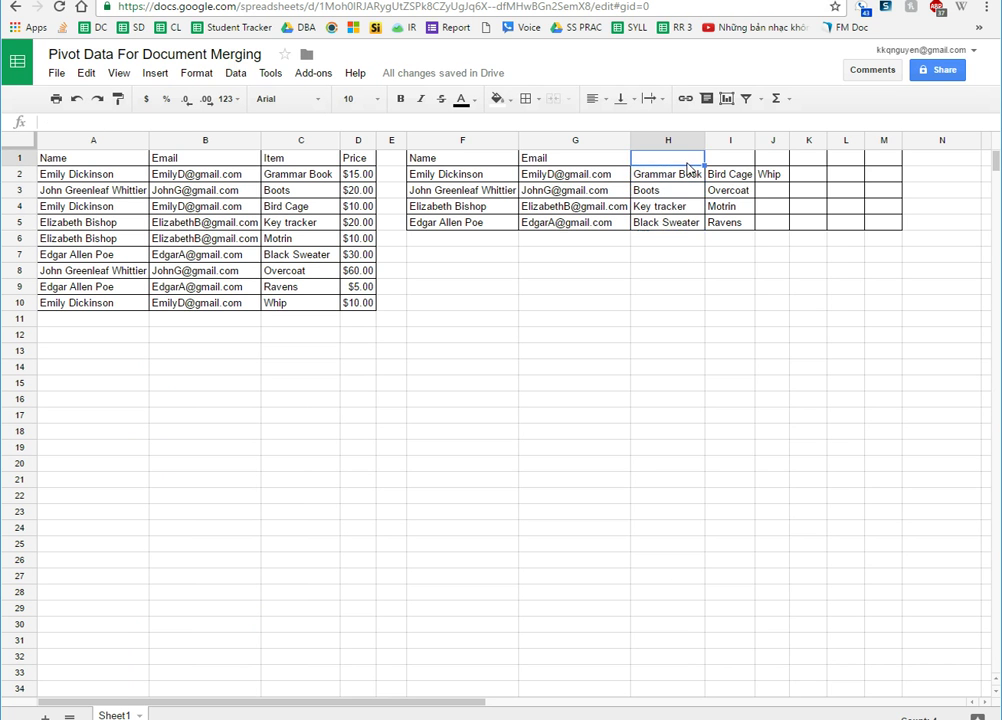
type("Item 1")
key("Return")
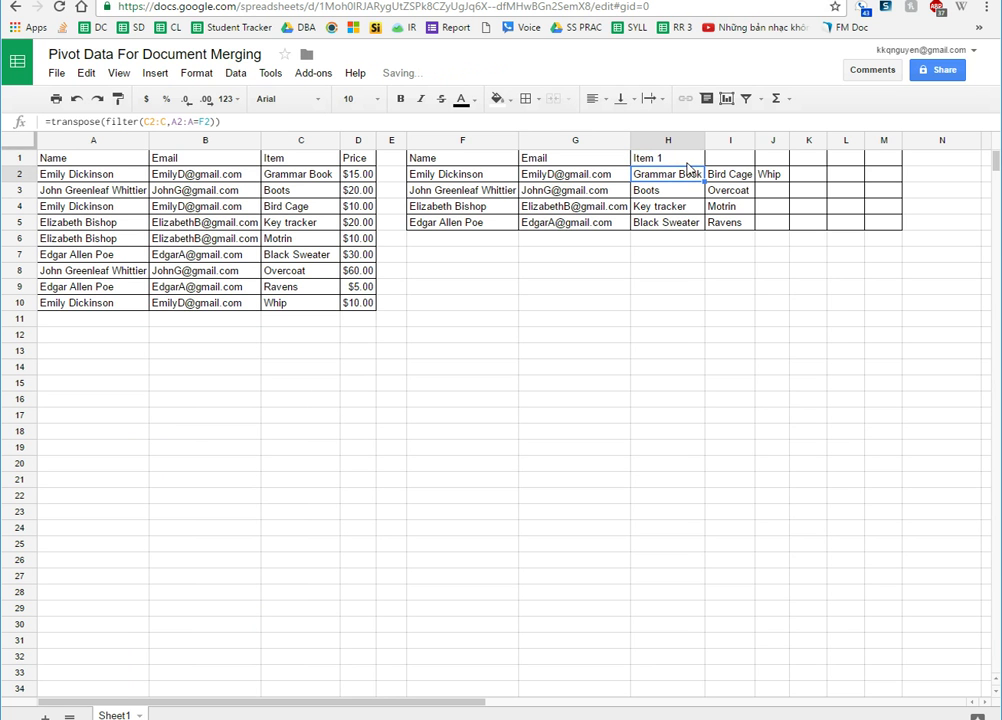
left_click(690, 162)
left_click_drag(716, 162, 772, 162)
left_click(826, 372)
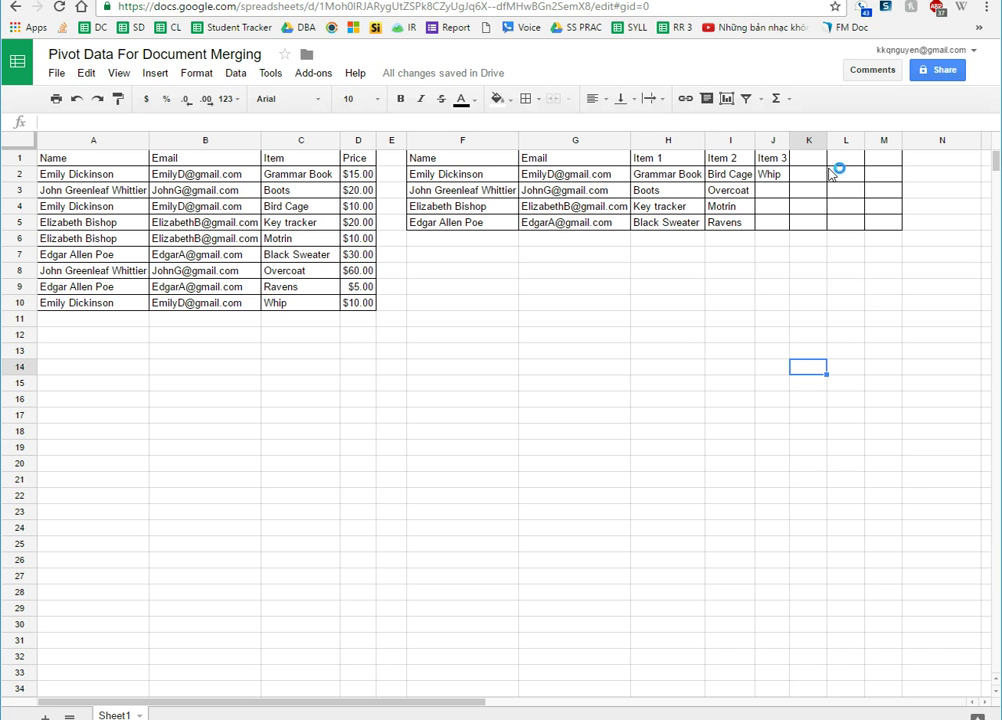
Type the header Price in K1
left_click(816, 161)
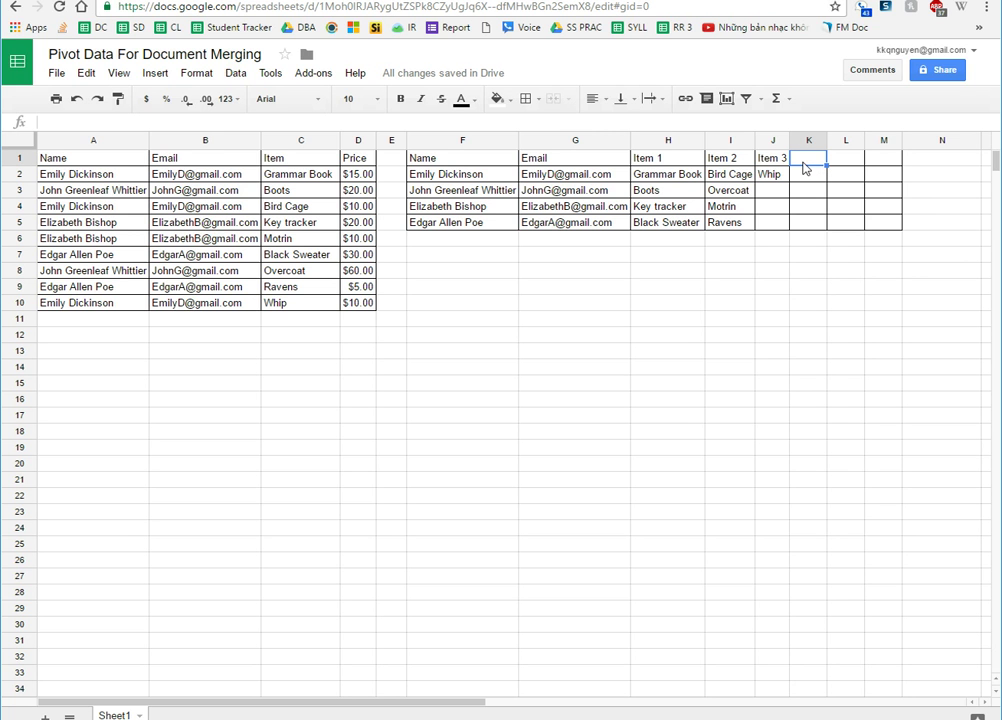
type("Price")
key("Return")
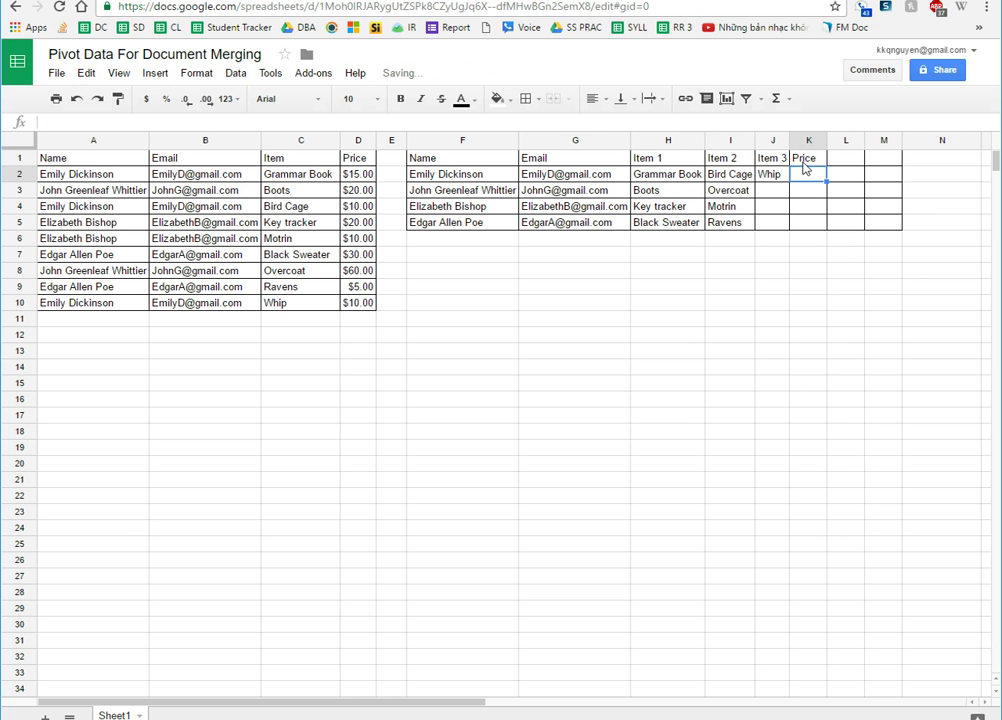
Enter =filter(D2:D,A2:A=F2) in K2 to list the first buyer's prices
type("=")
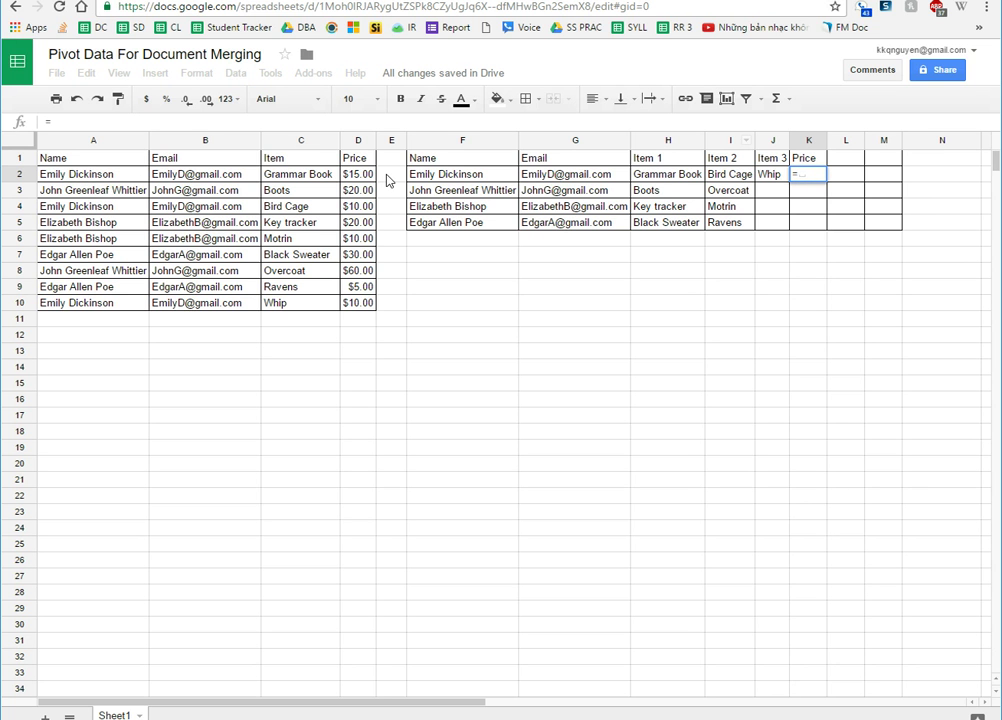
type("filter(")
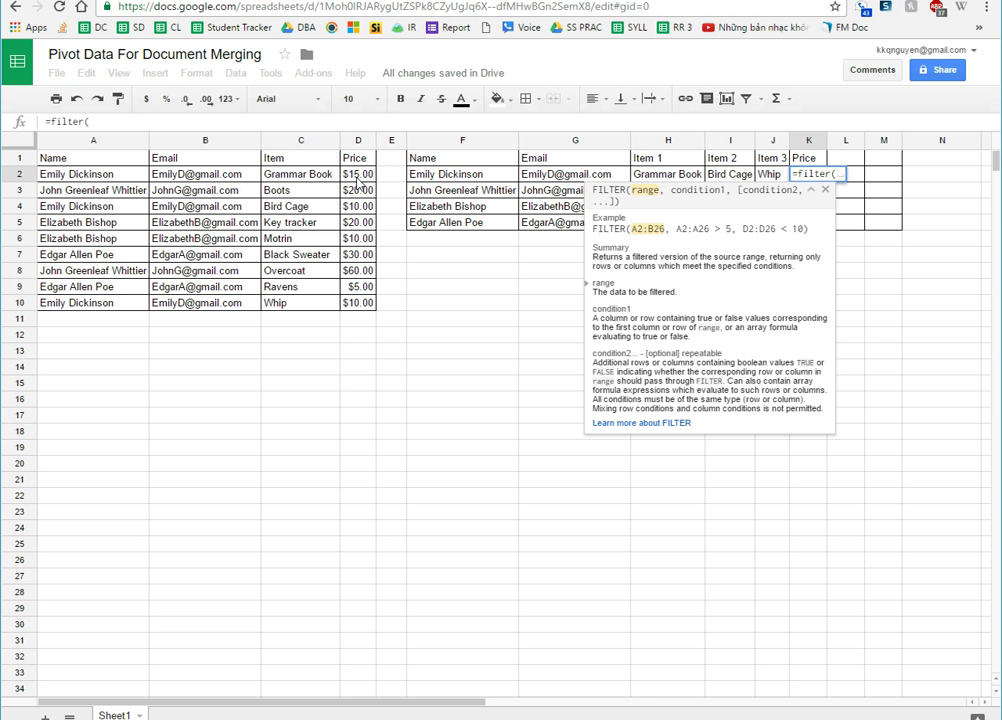
left_click_drag(357, 177, 353, 302)
type(",")
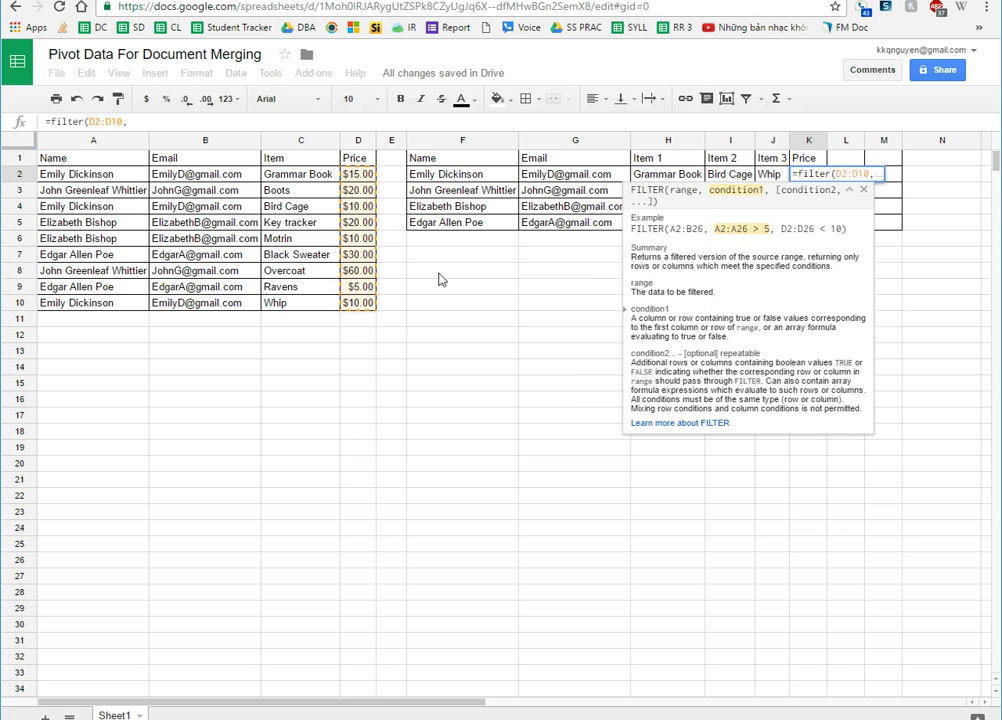
key("BackSpace")
key("BackSpace")
key("BackSpace")
key("BackSpace")
type("D,")
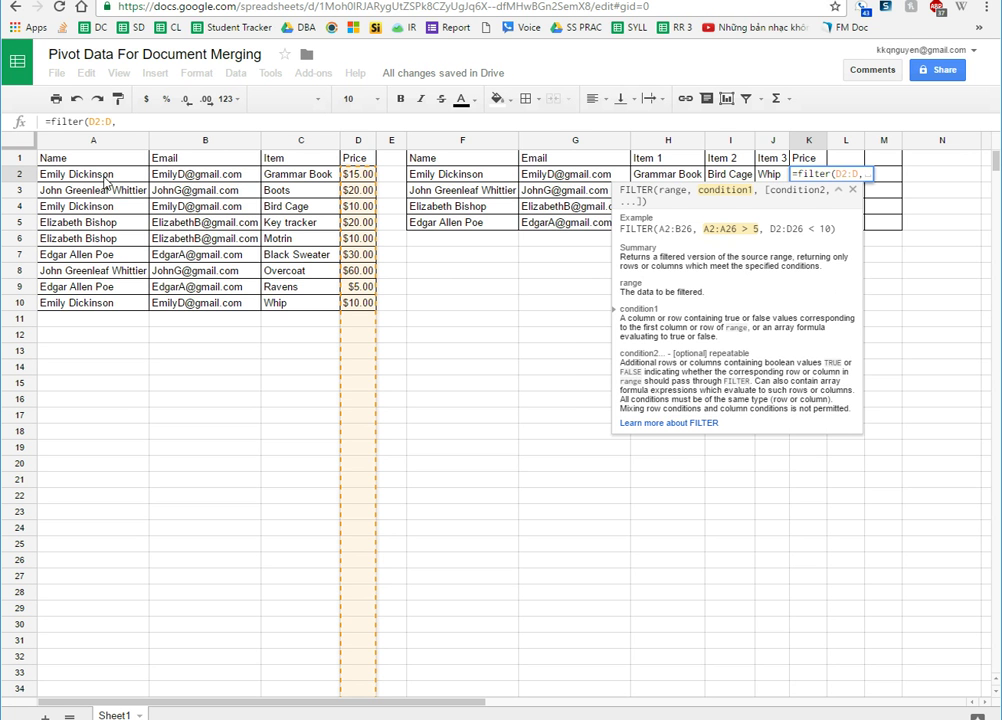
type("A2:A")
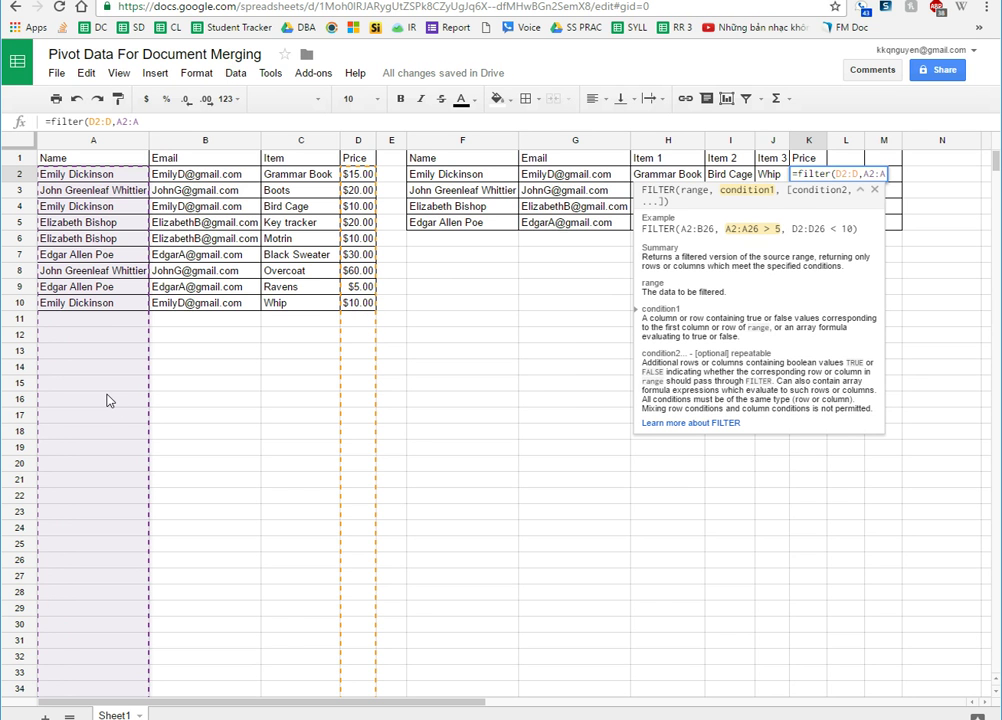
type("=")
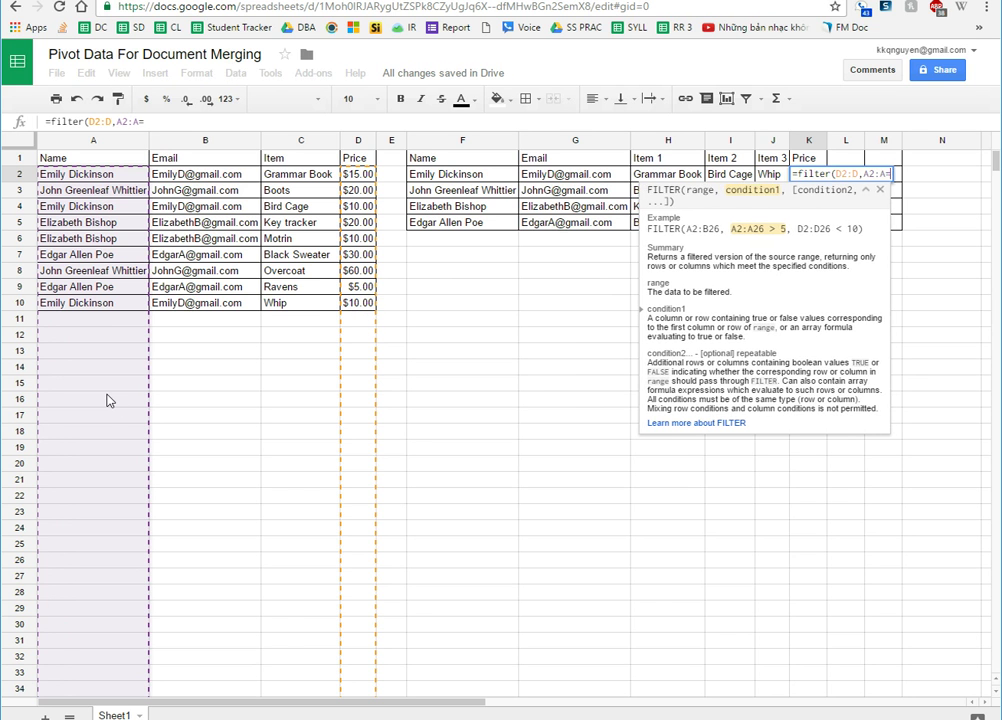
left_click(497, 180)
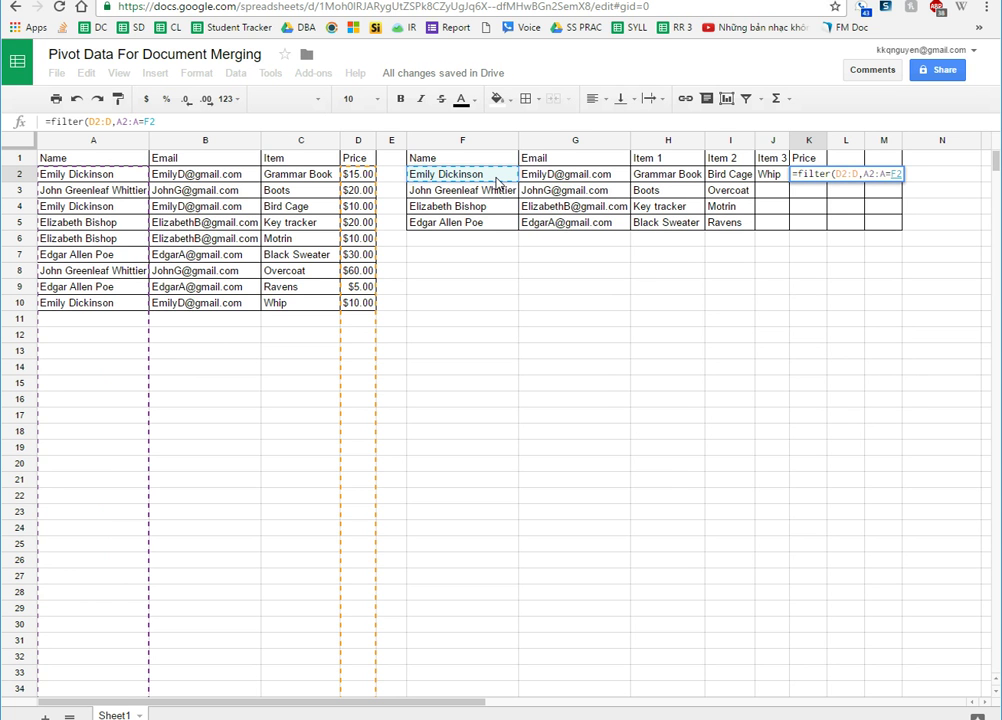
key("Return")
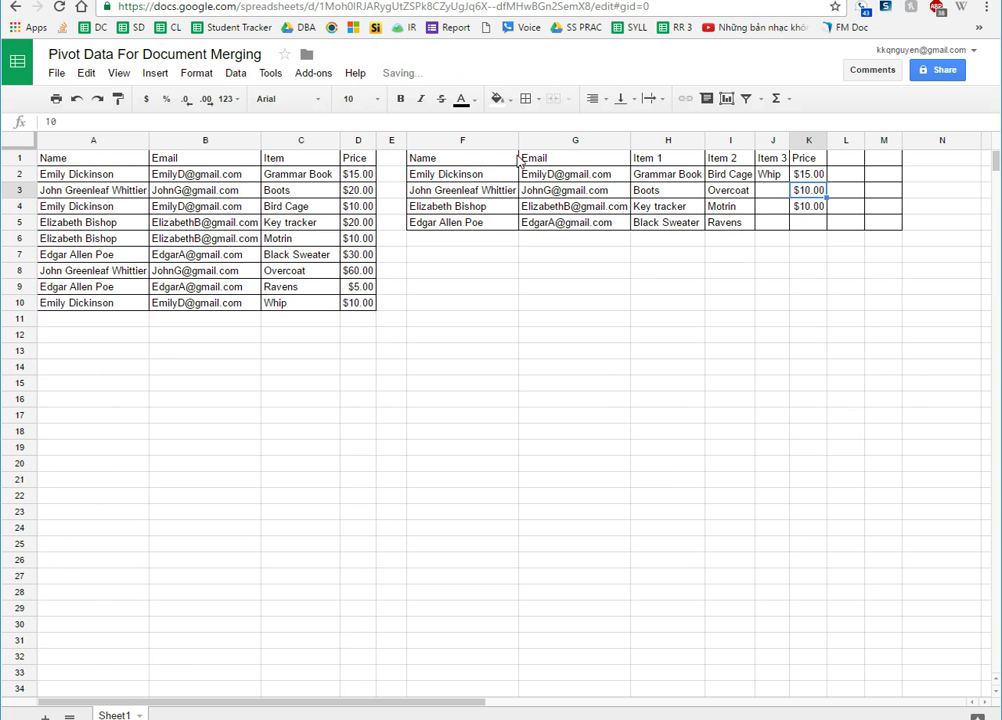
Wrap K2's price formula in TRANSPOSE so the prices run across K2:M2
left_click(800, 176)
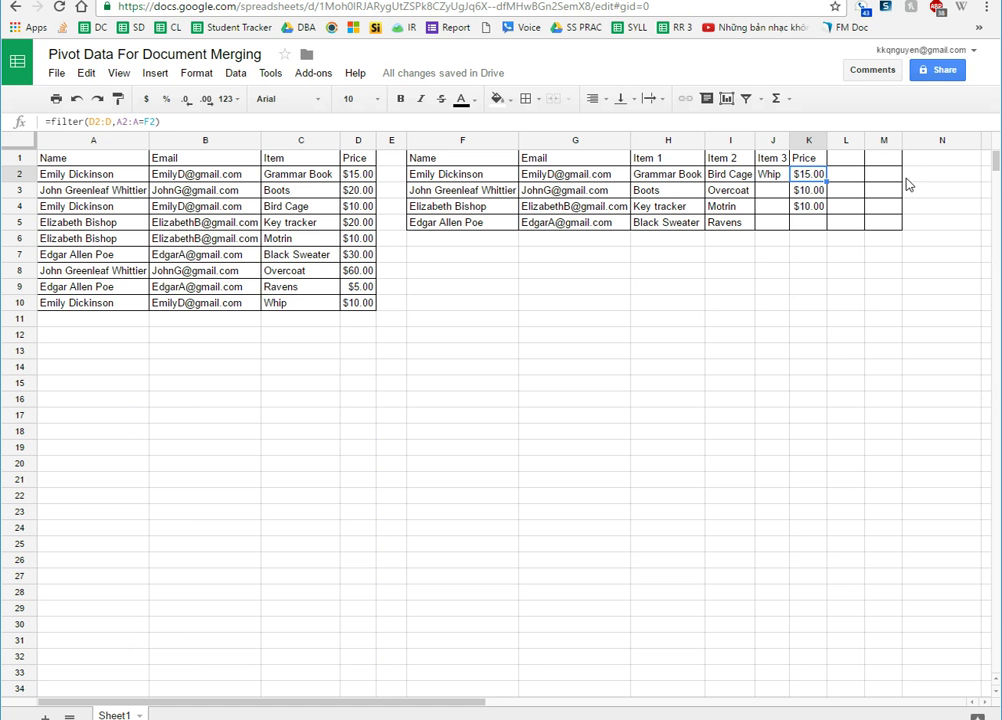
left_click(52, 121)
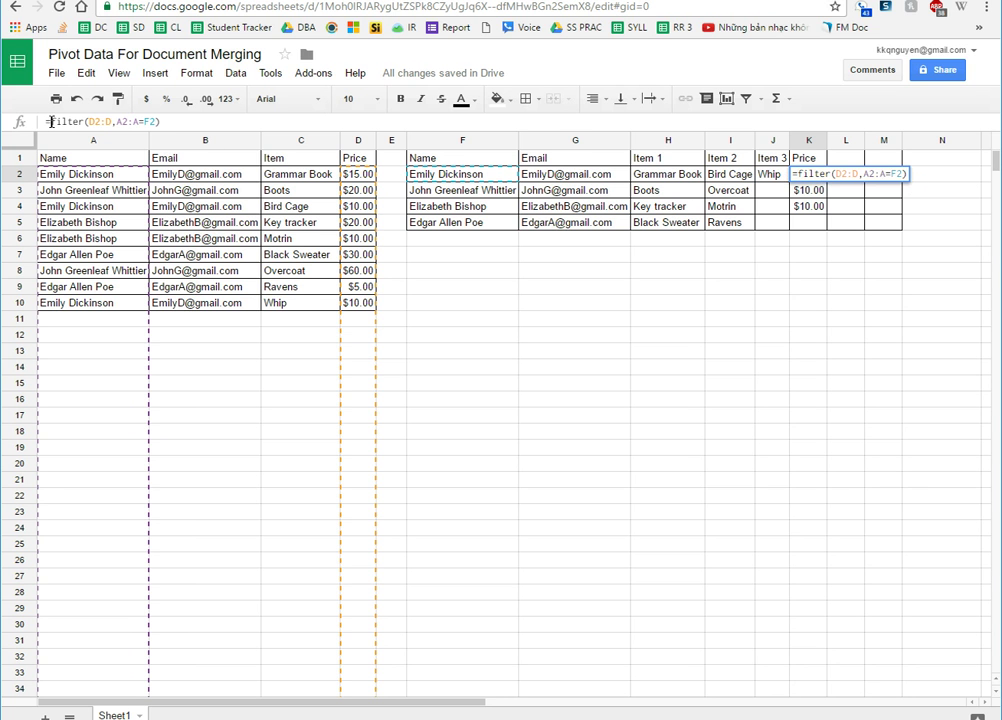
type("transpose(")
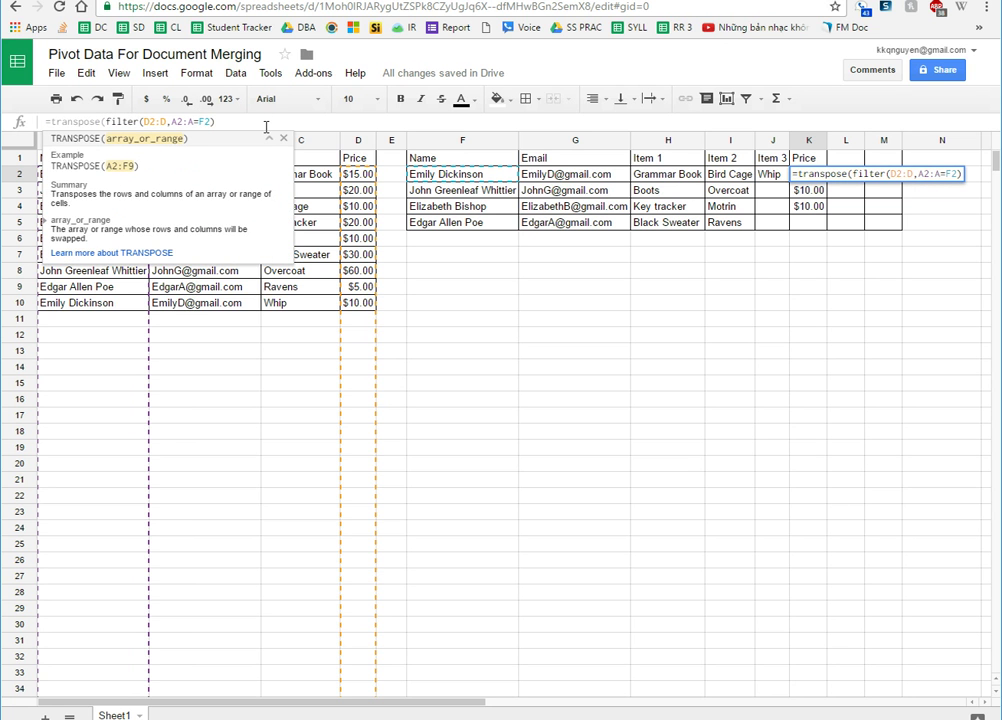
left_click(262, 122)
type(")")
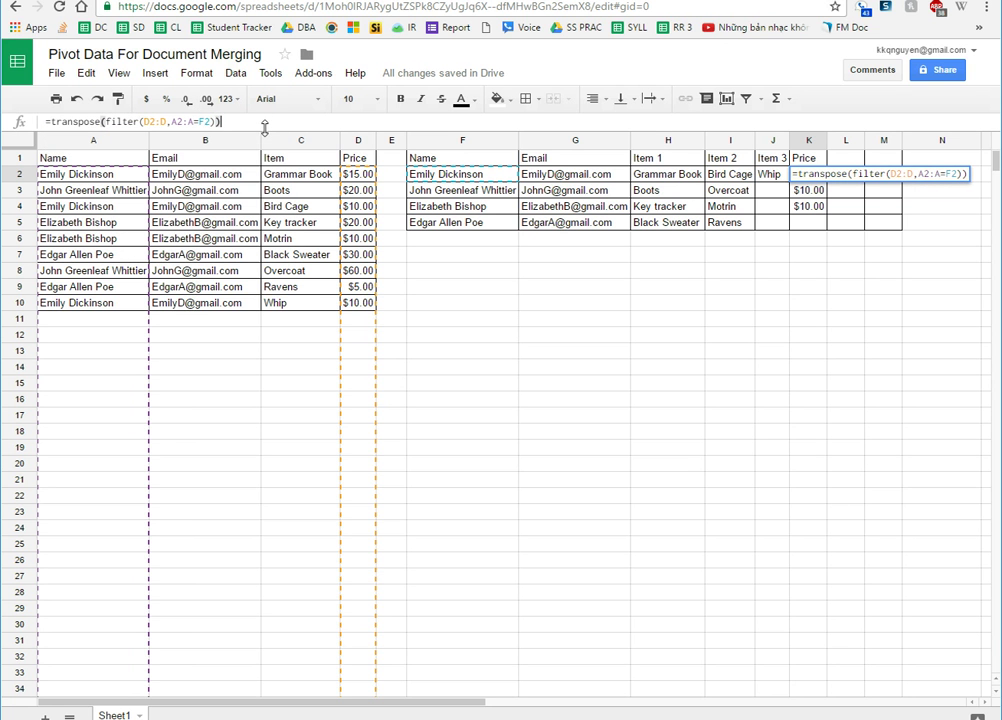
key("Return")
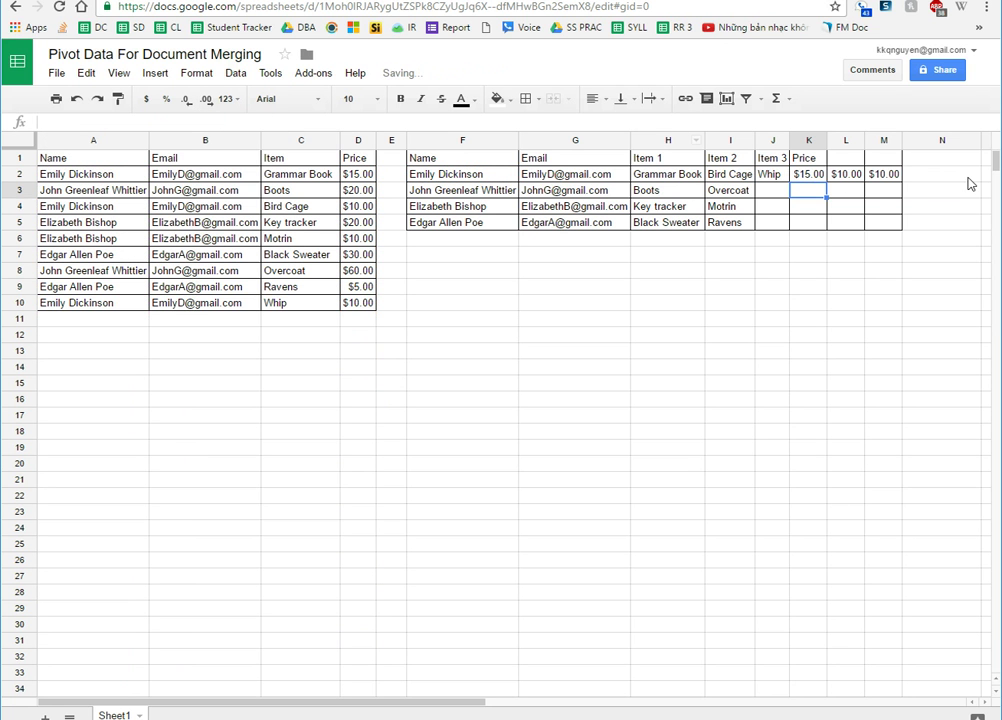
Rename K1 to Price 1 and extend the headers through Price 3 in M1
left_click(810, 162)
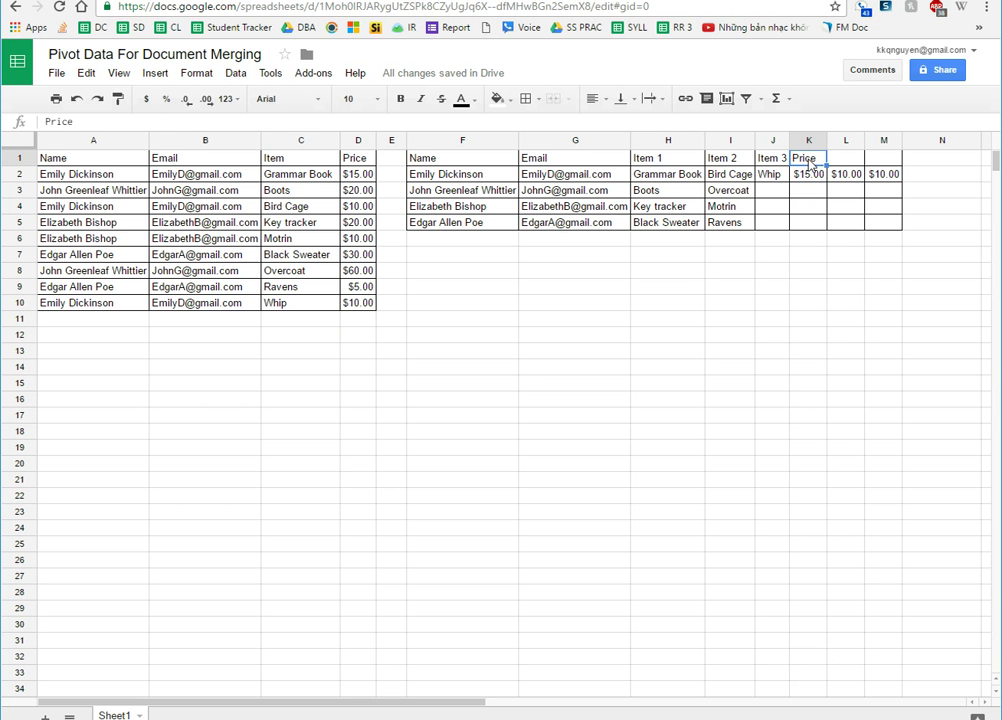
type("Price 1")
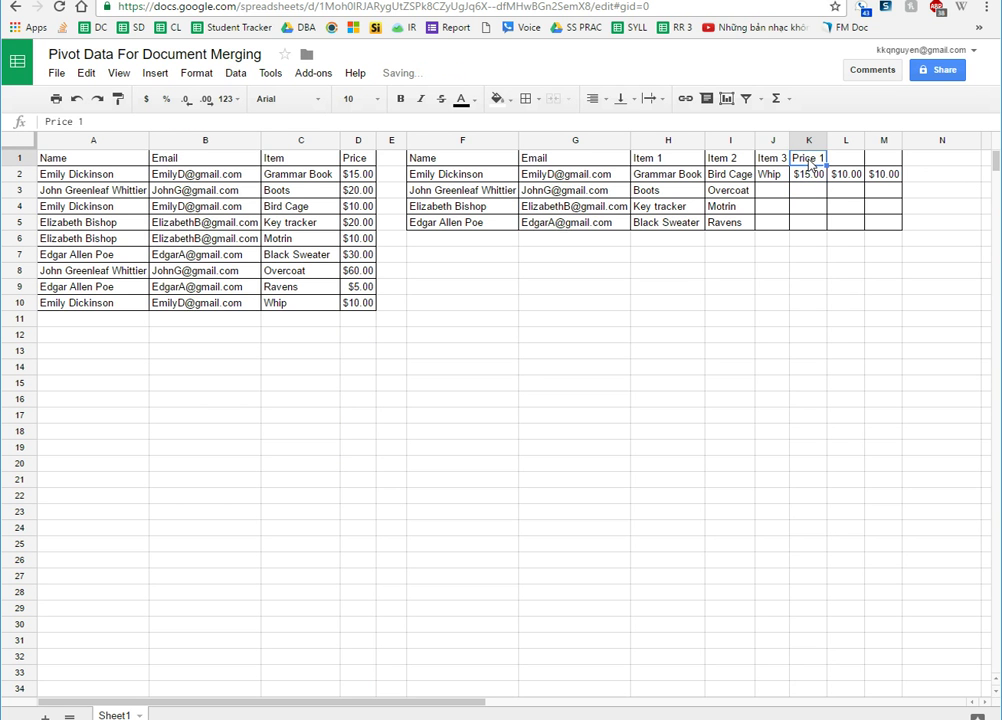
left_click_drag(829, 164, 895, 158)
left_click(856, 366)
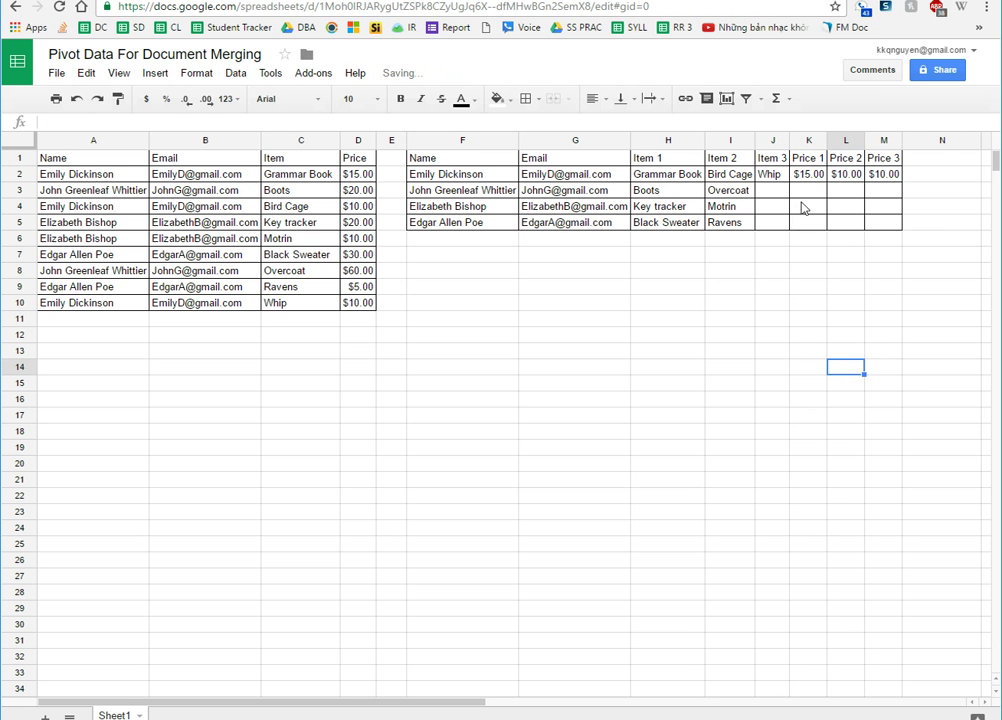
left_click(772, 174)
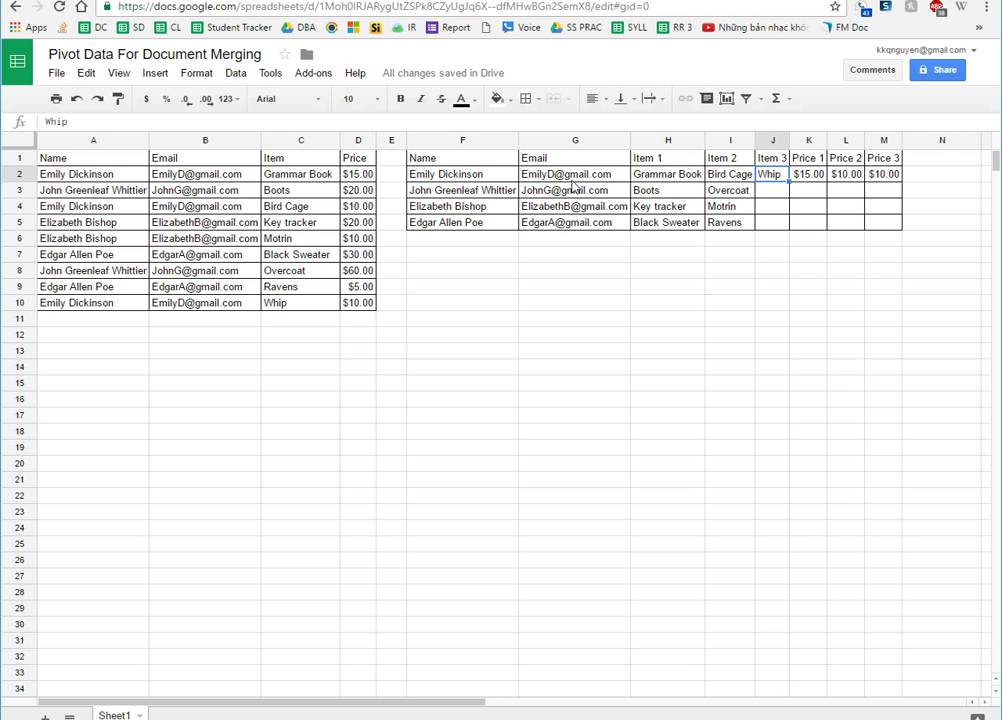
Fill K2's transposed price formula down to K5
left_click(810, 177)
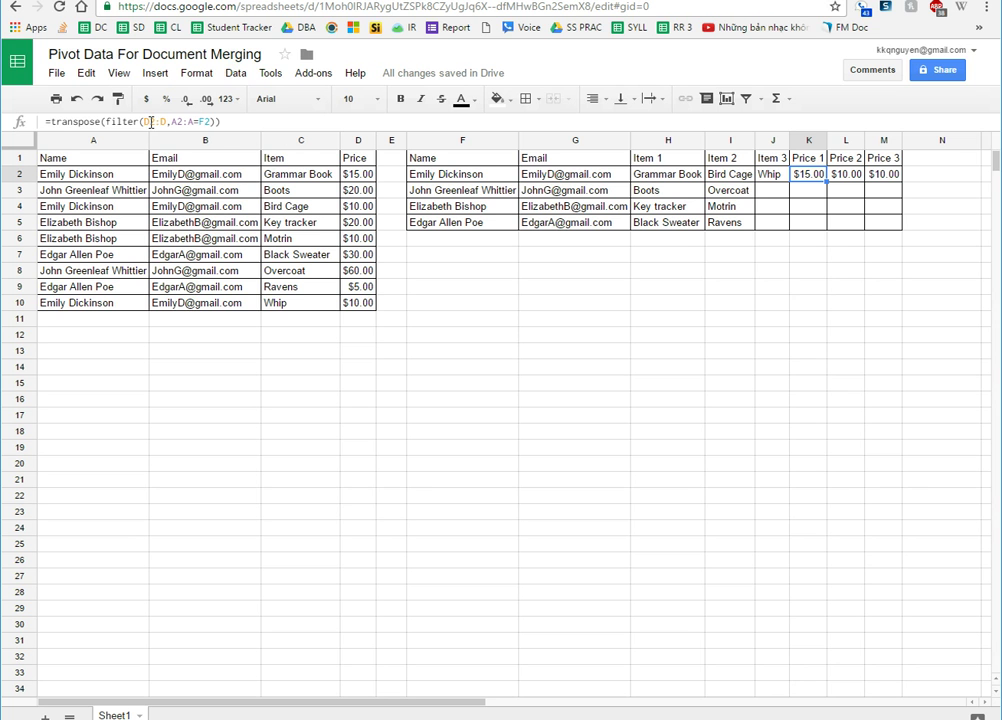
double_click(810, 176)
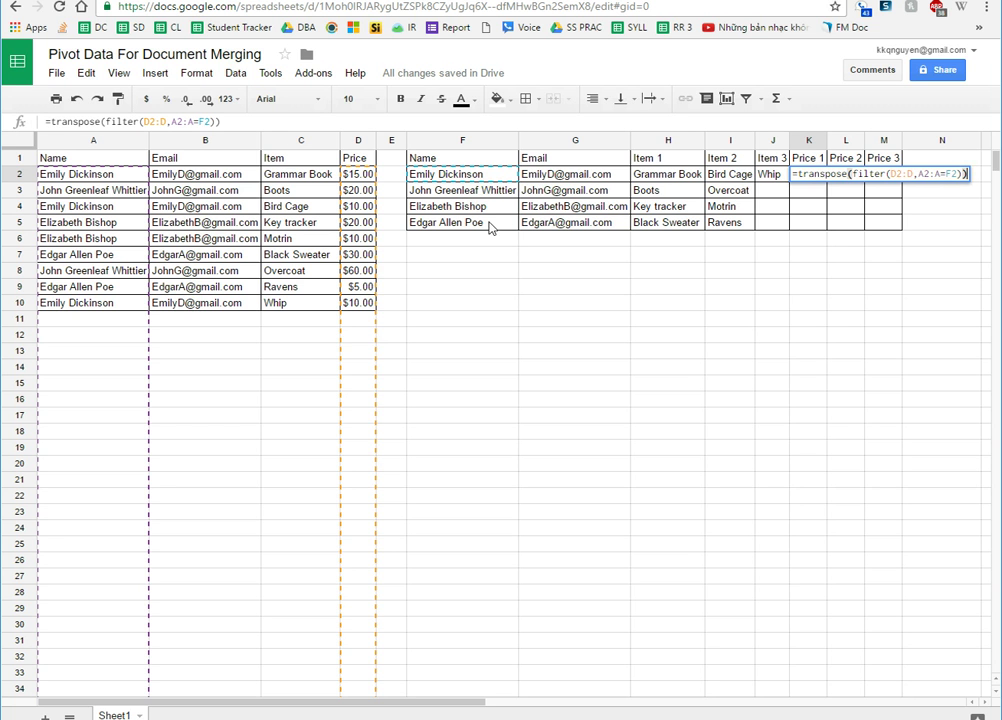
key("Return")
left_click(818, 182)
left_click_drag(826, 182, 819, 221)
Inspect the copied price formulas for the second, third and fourth buyers
left_click(820, 192)
double_click(820, 192)
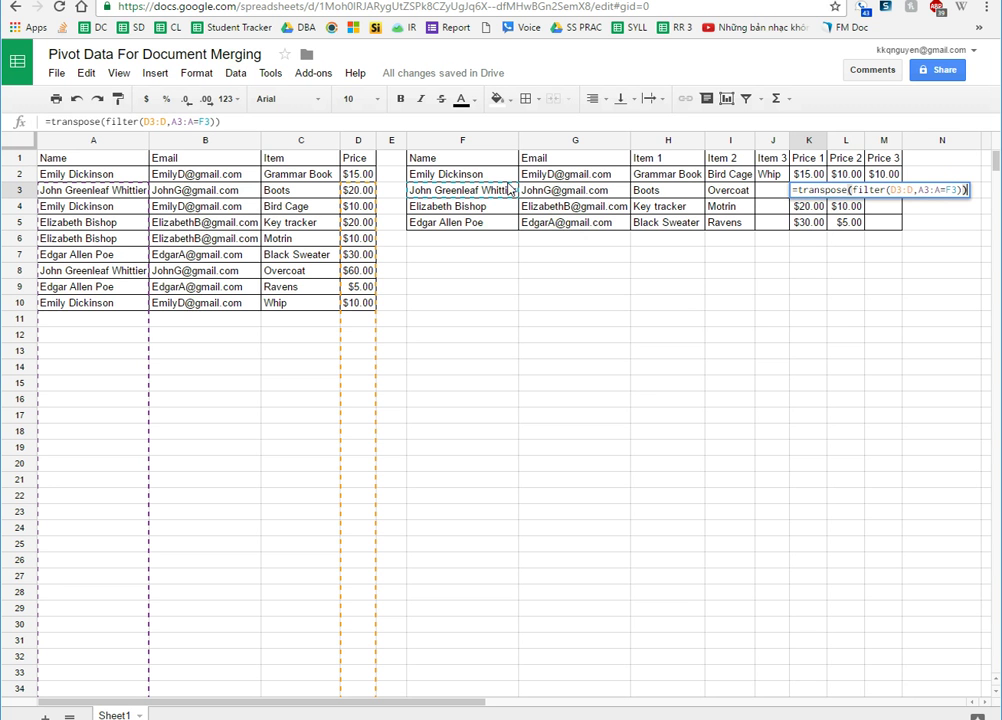
left_click(812, 211)
double_click(812, 208)
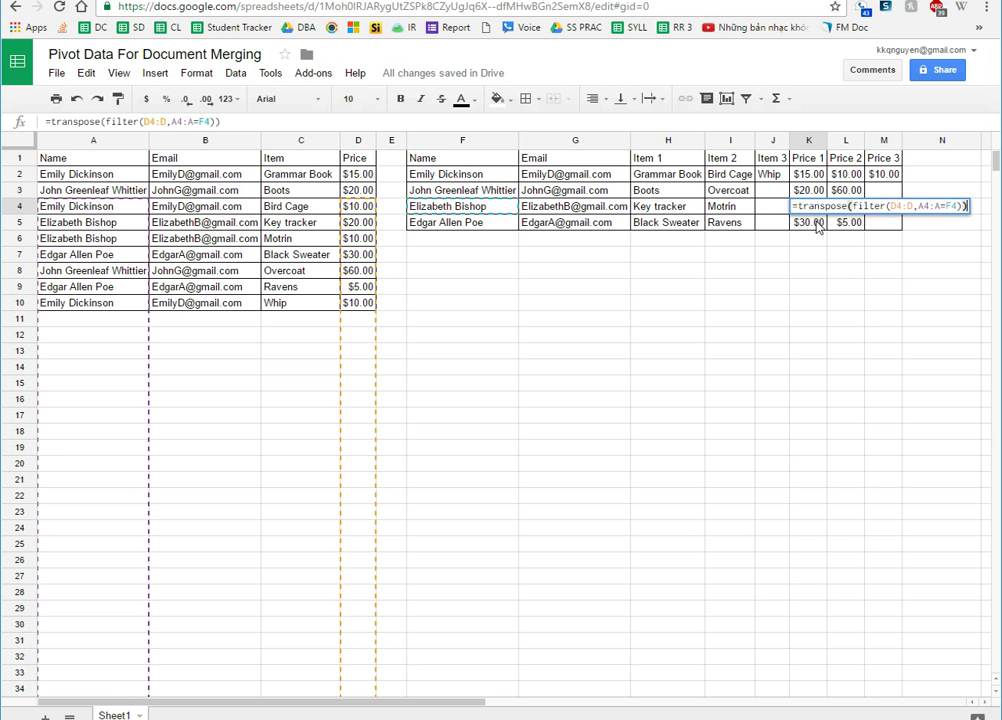
double_click(818, 221)
left_click(868, 303)
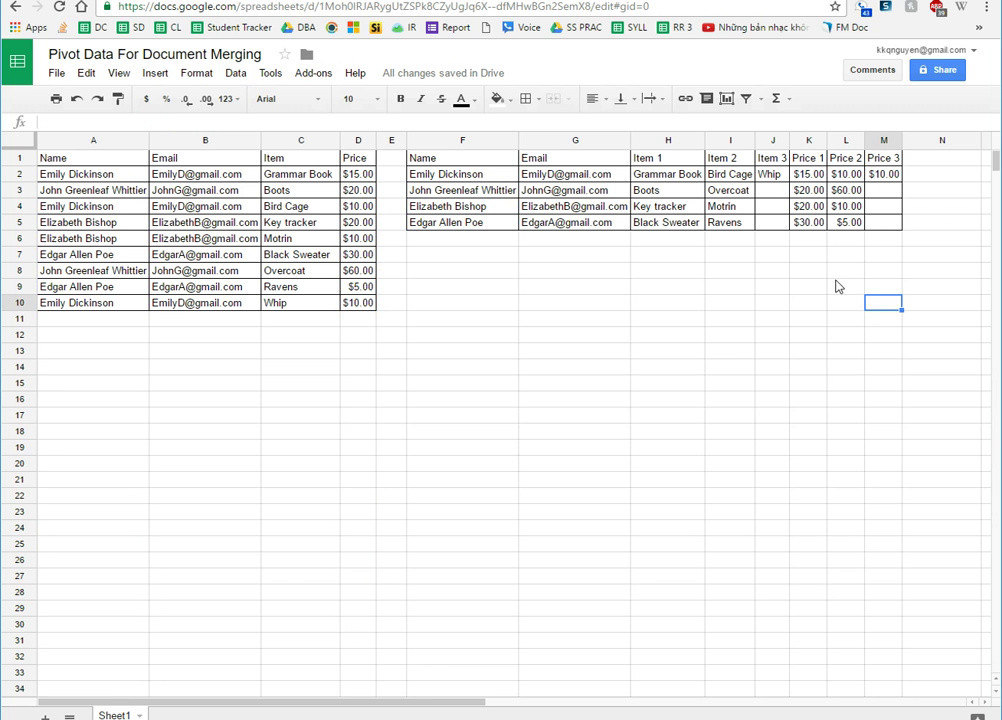
left_click_drag(440, 160, 878, 226)
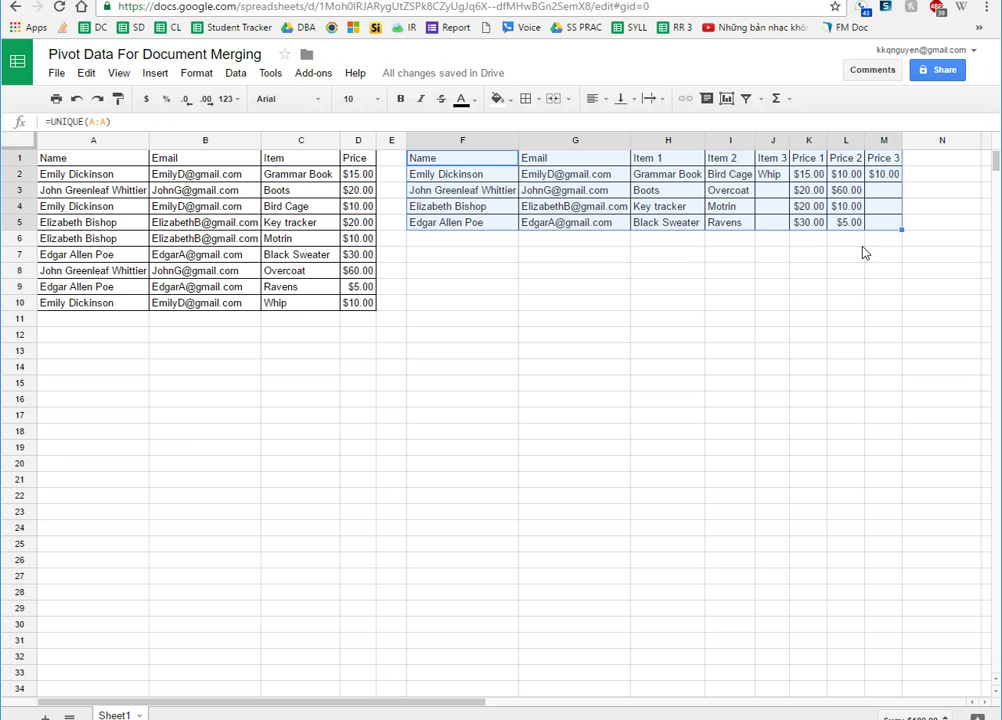
left_click_drag(62, 158, 358, 309)
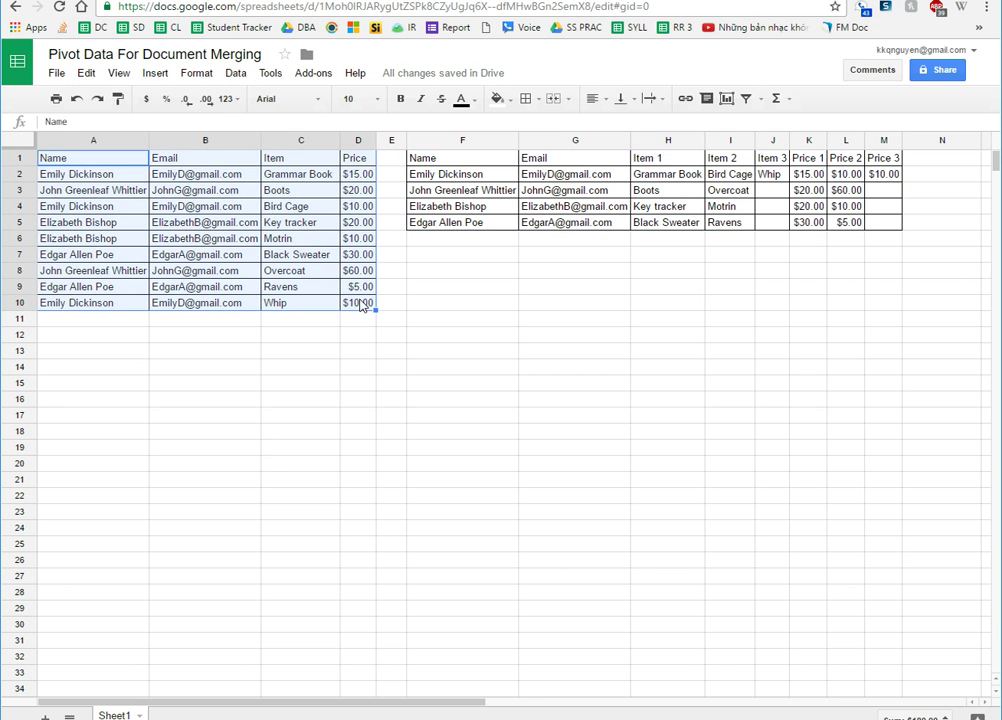